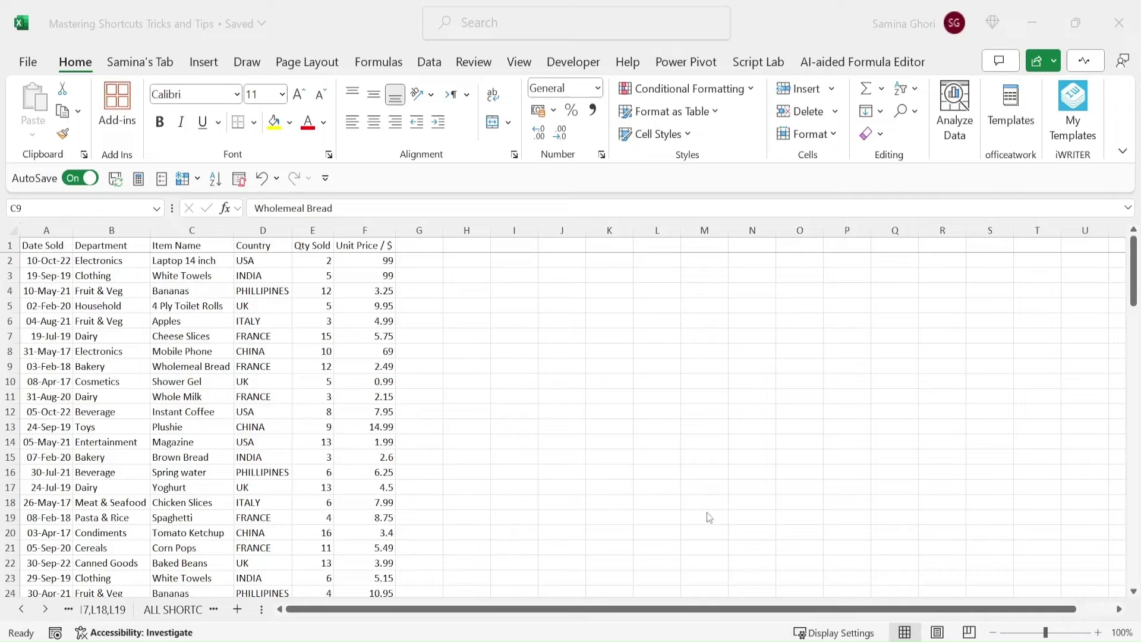
Convert the data range A1:F113 to a table with the "My table has headers" option turned off
key(alt+Tab)
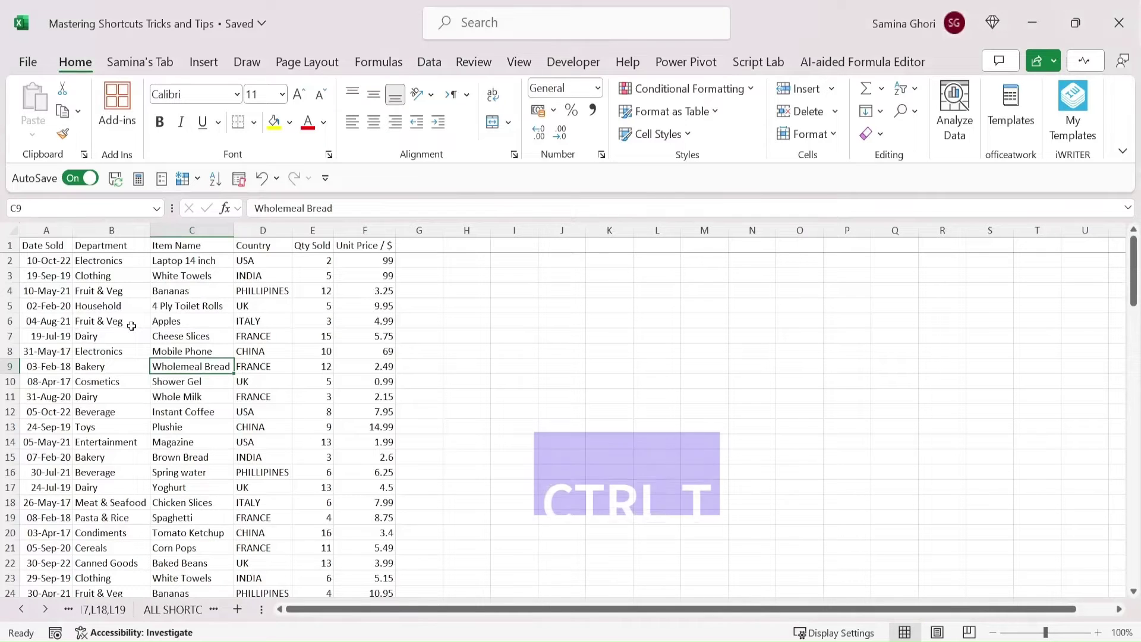
key(ctrl+t)
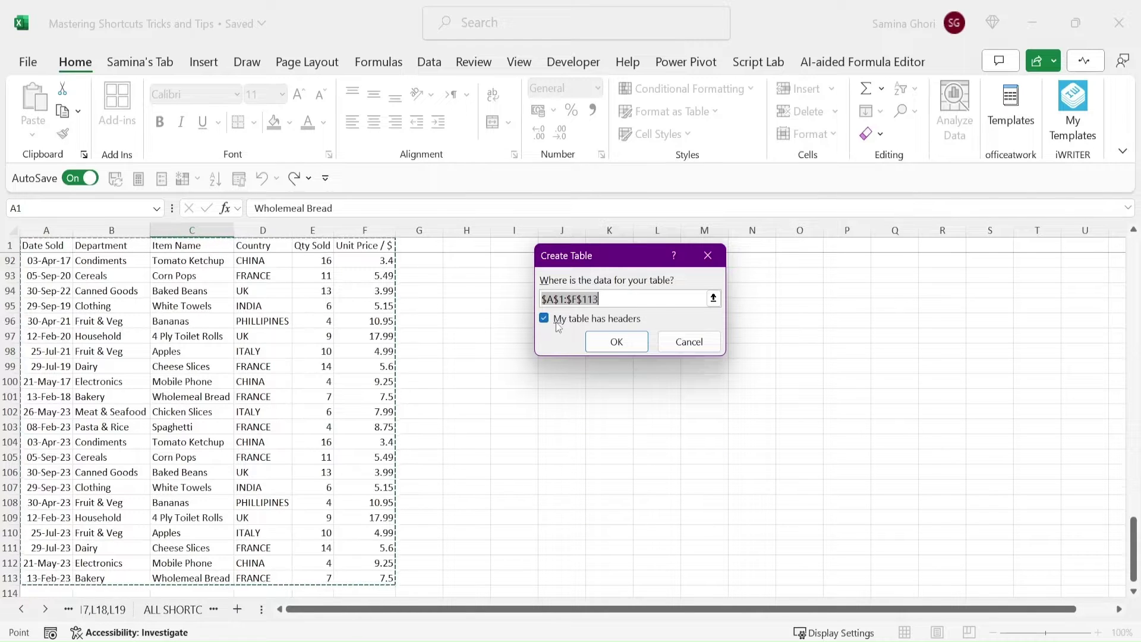
click(587, 319)
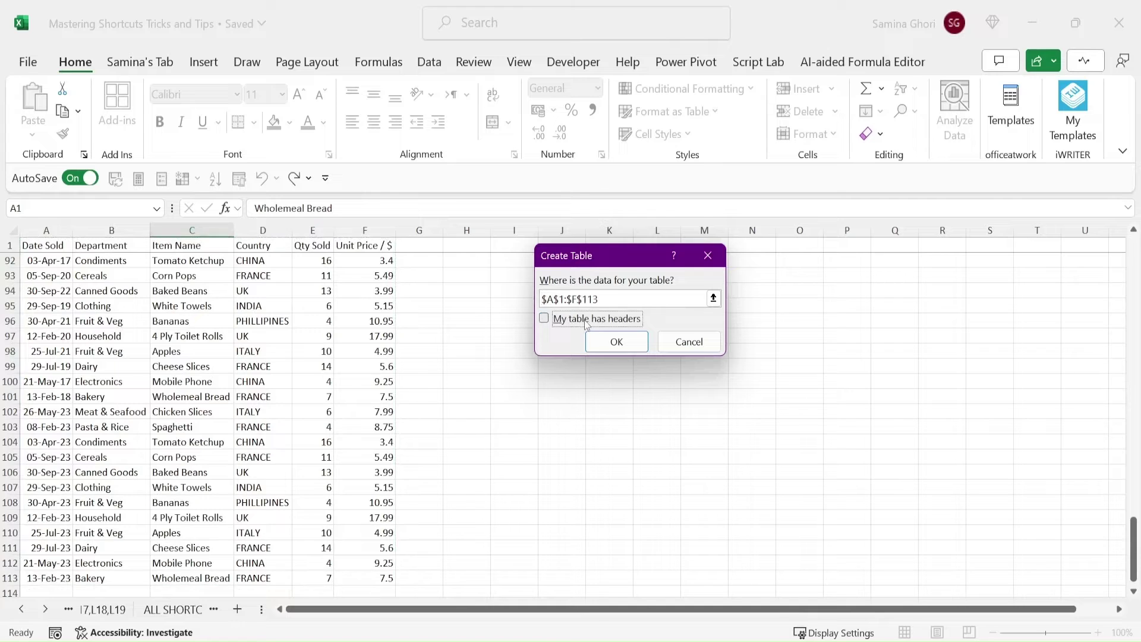
click(586, 320)
click(587, 320)
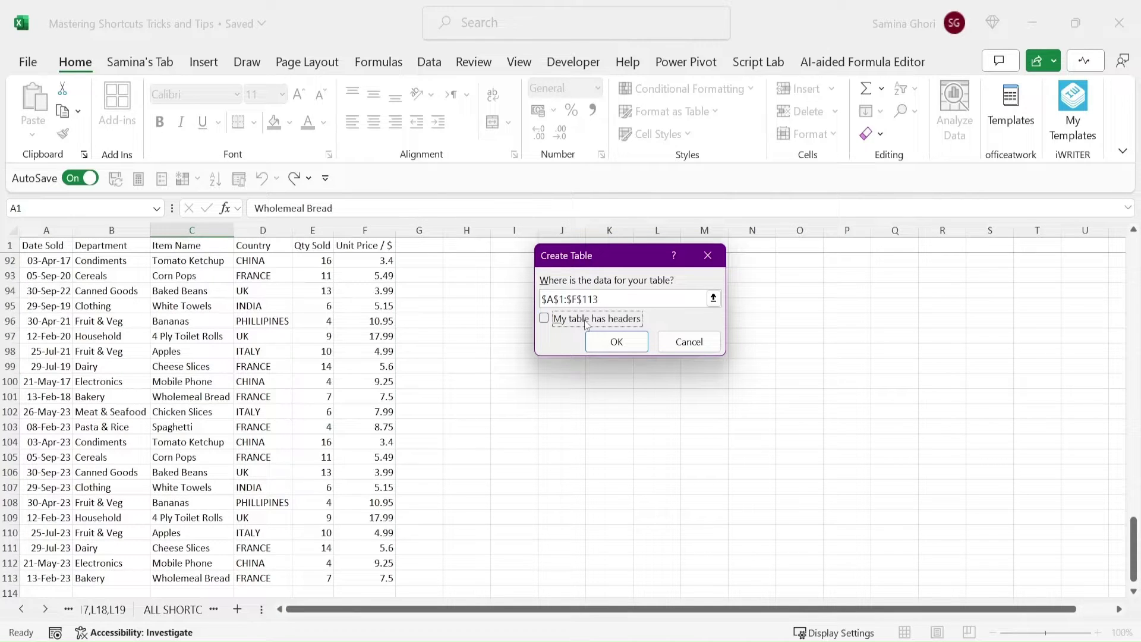
click(616, 342)
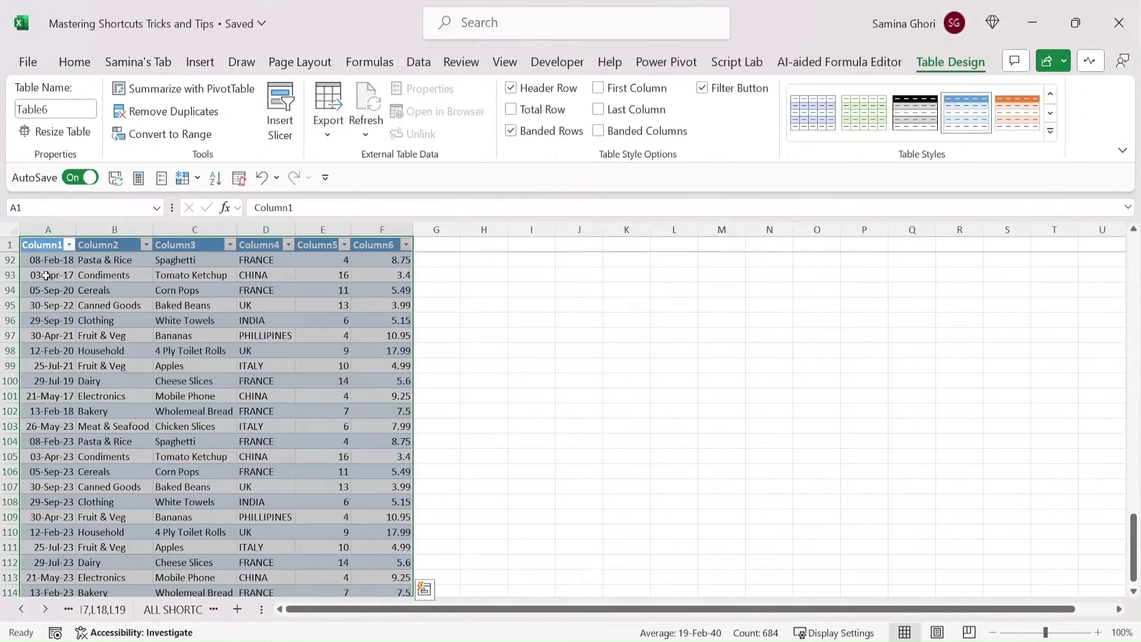
Rename the table's first generic column header as Date Sold and go through the remaining headers
click(53, 244)
scroll(258, 263, up, 1)
scroll(261, 257, up, 3)
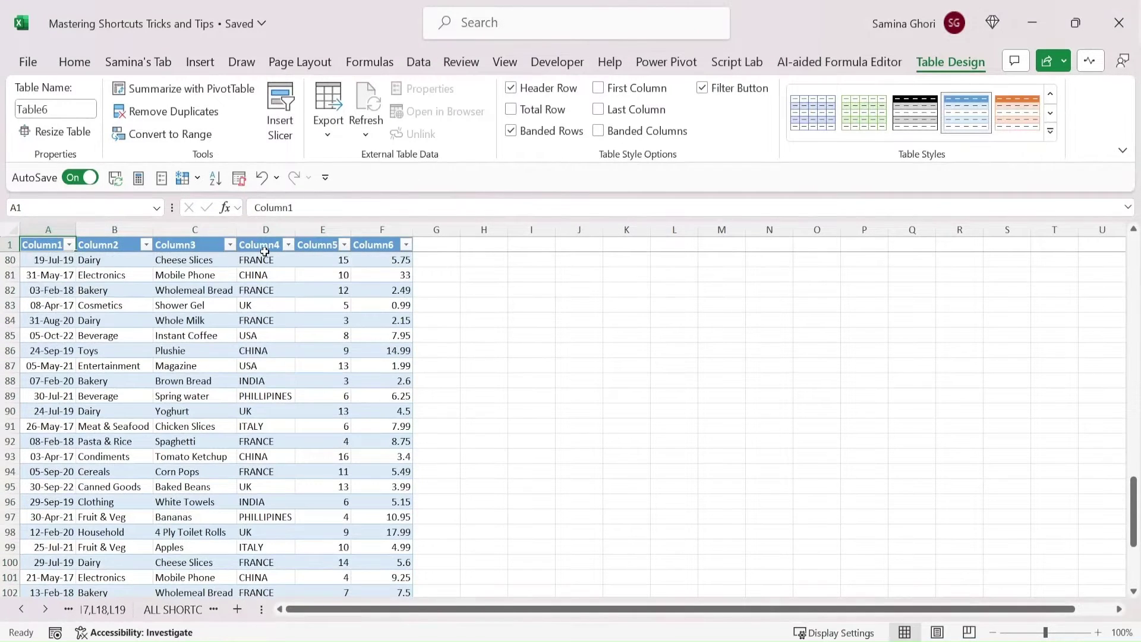
key(ctrl+Home)
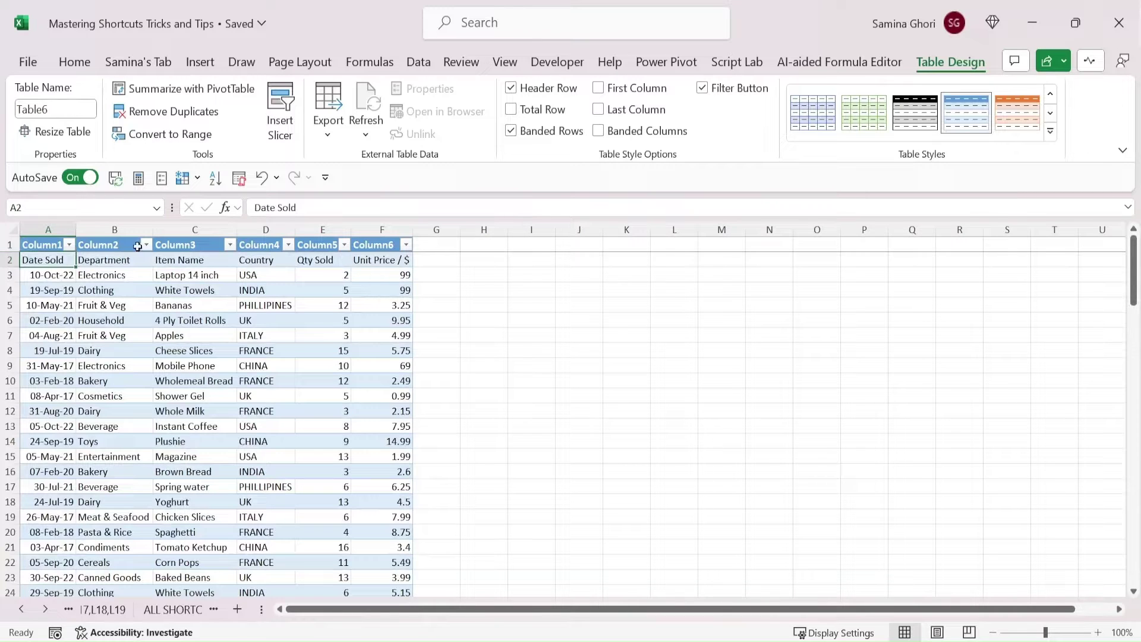
click(46, 246)
text(Date Sold)
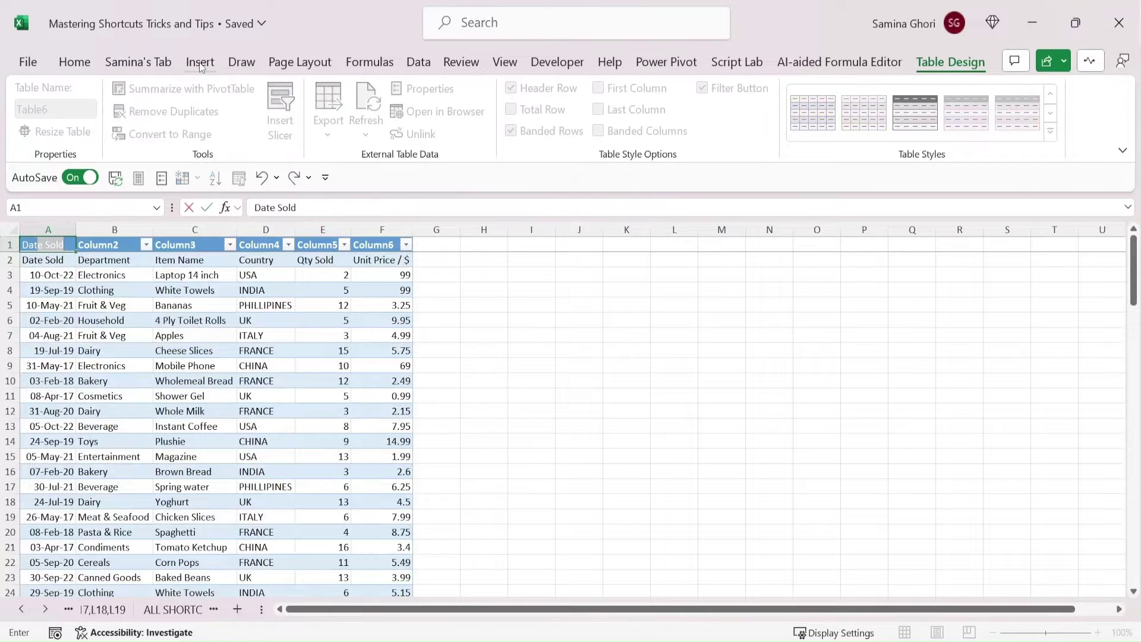
key(Return)
key(Up)
key(Right)
key(Right)
key(Right)
key(Right)
key(Right)
key(Left)
key(Left)
key(Left)
key(Left)
key(Left)
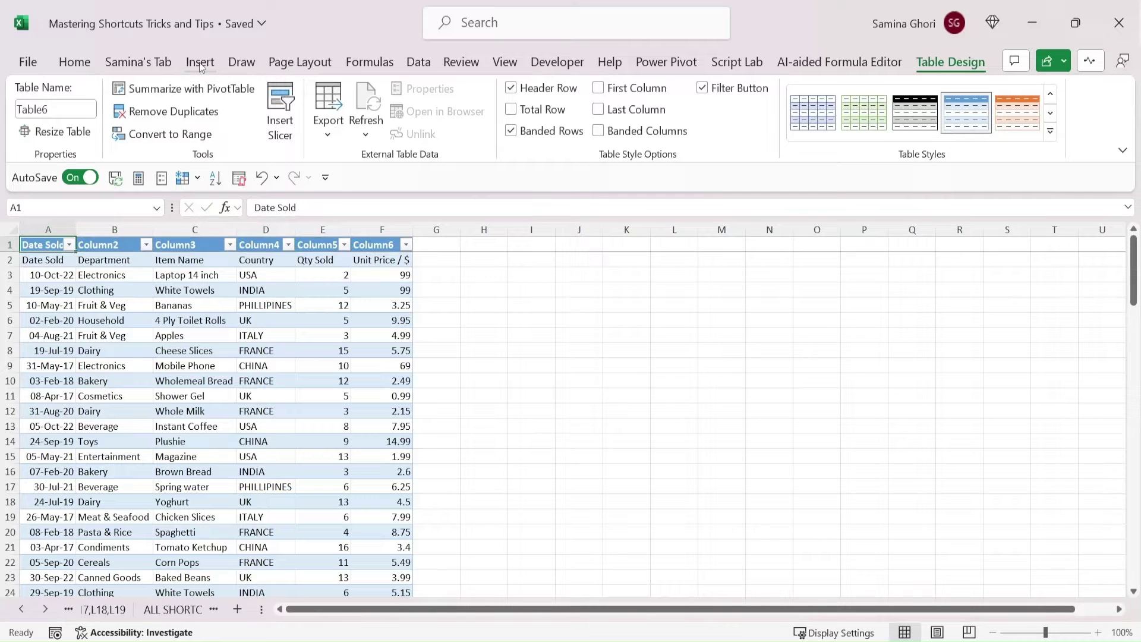
Undo the header rename and the conversion to a table without headers
key(ctrl+z)
key(ctrl+z)
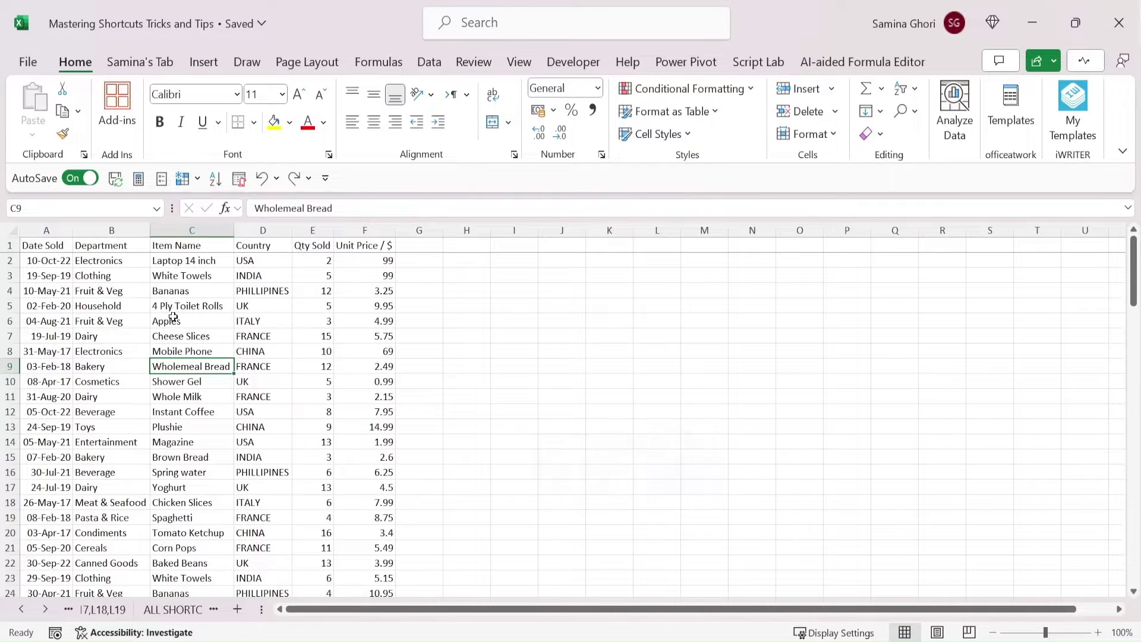
Convert the data range A1:F113 to a table, keeping the first row as headers
key(ctrl+t)
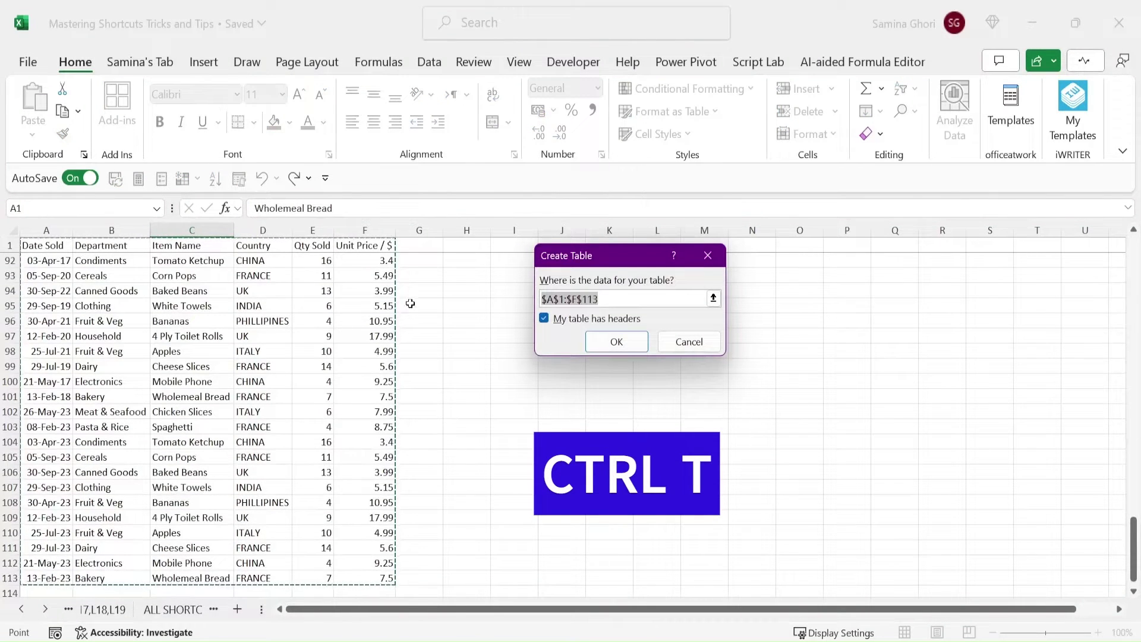
click(624, 349)
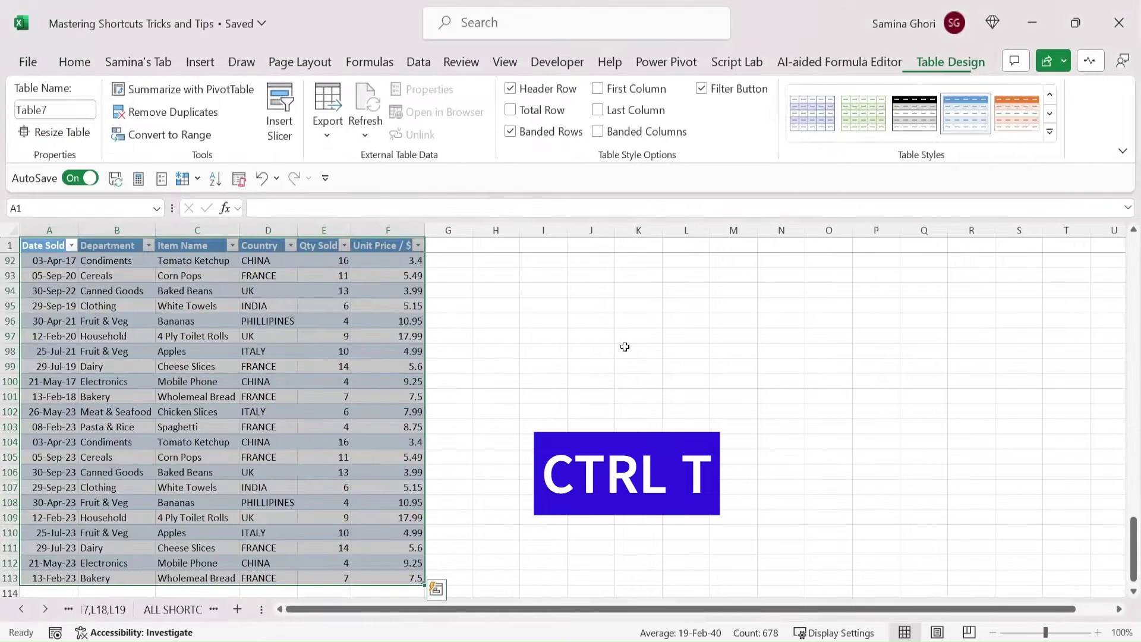
key(alt)
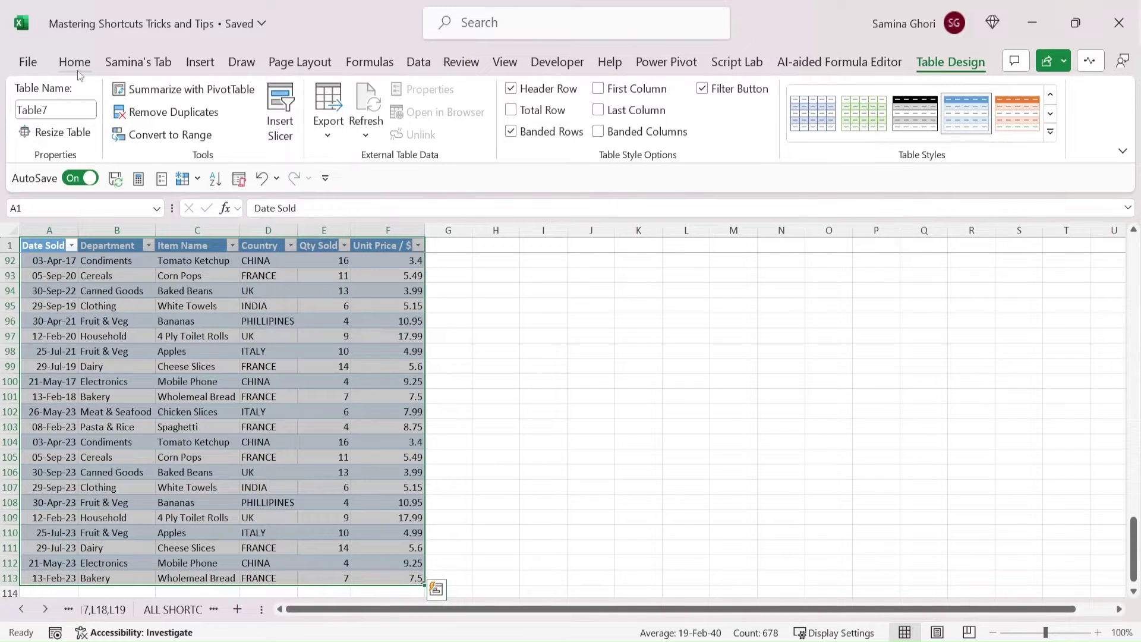
key(h)
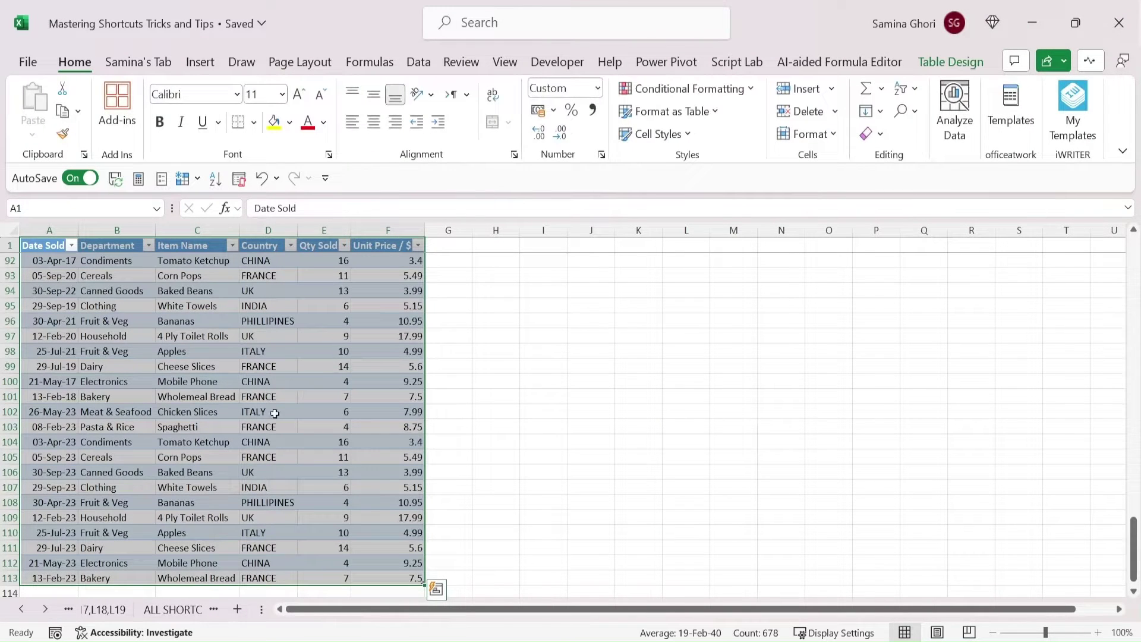
click(309, 296)
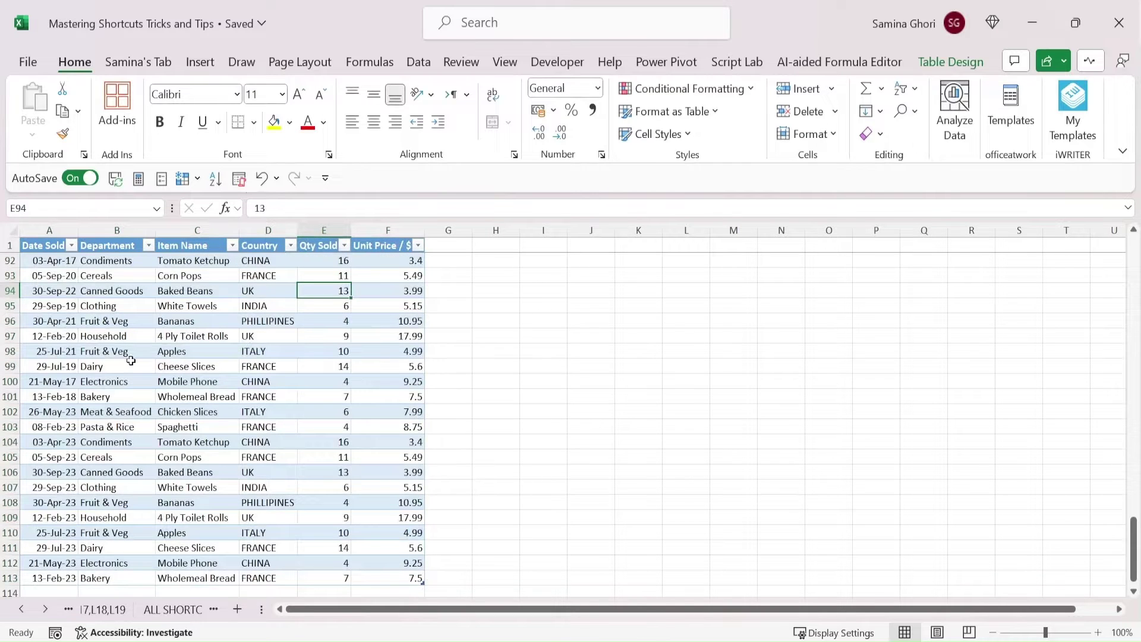
Add a new table column headed Total in cell G1, next to the Unit Price column
scroll(48, 238, up, 4)
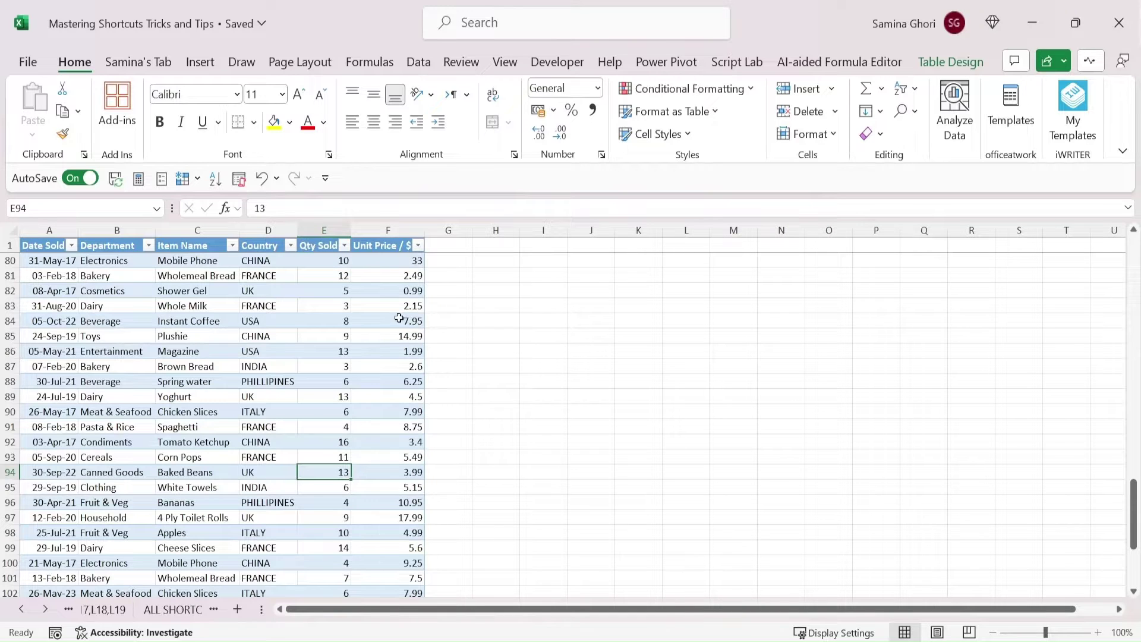
scroll(397, 321, down, 1)
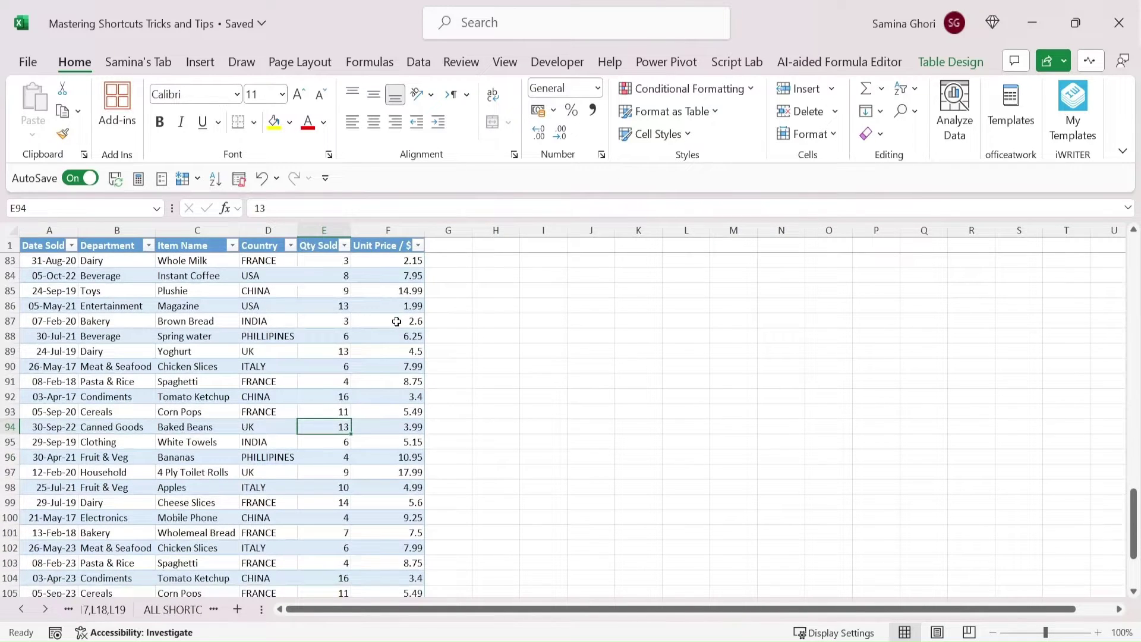
scroll(397, 322, up, 18)
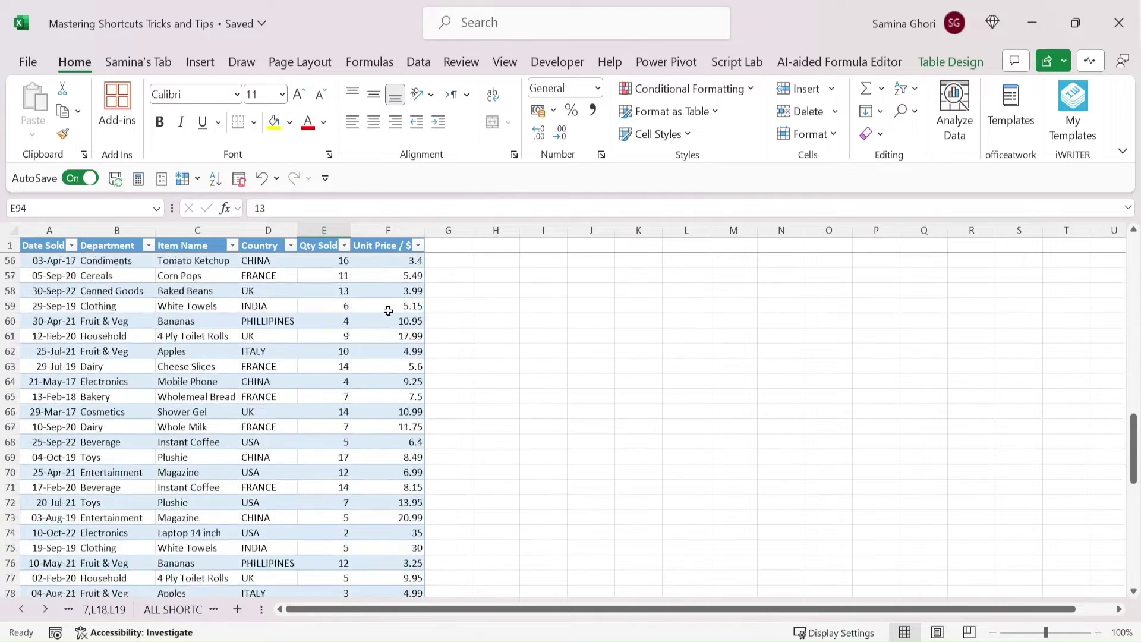
scroll(388, 311, up, 9)
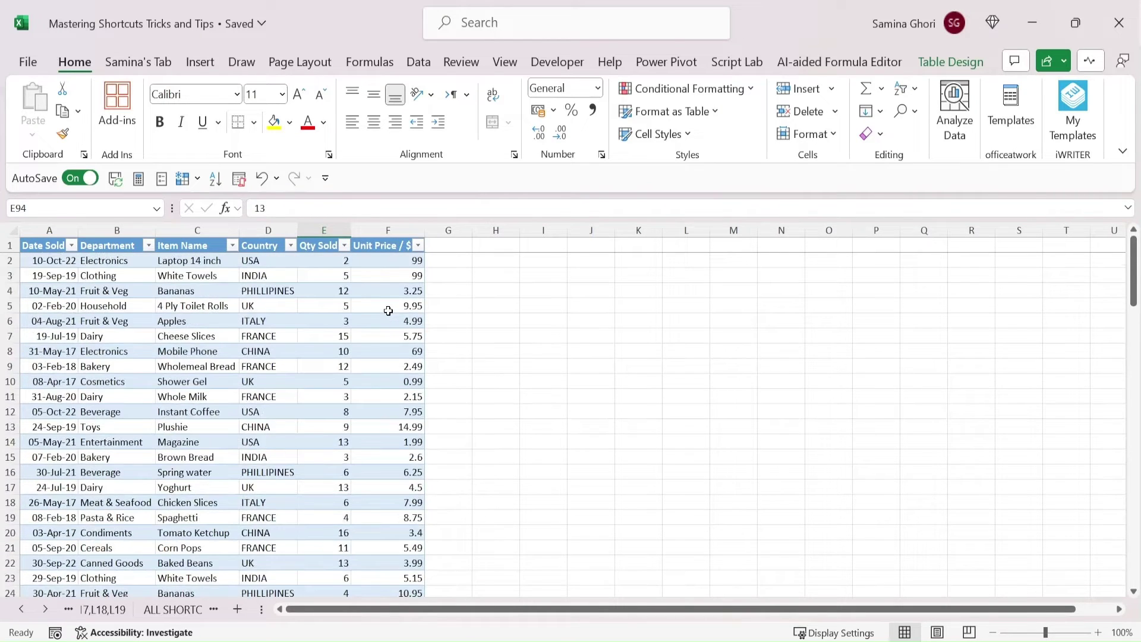
click(389, 261)
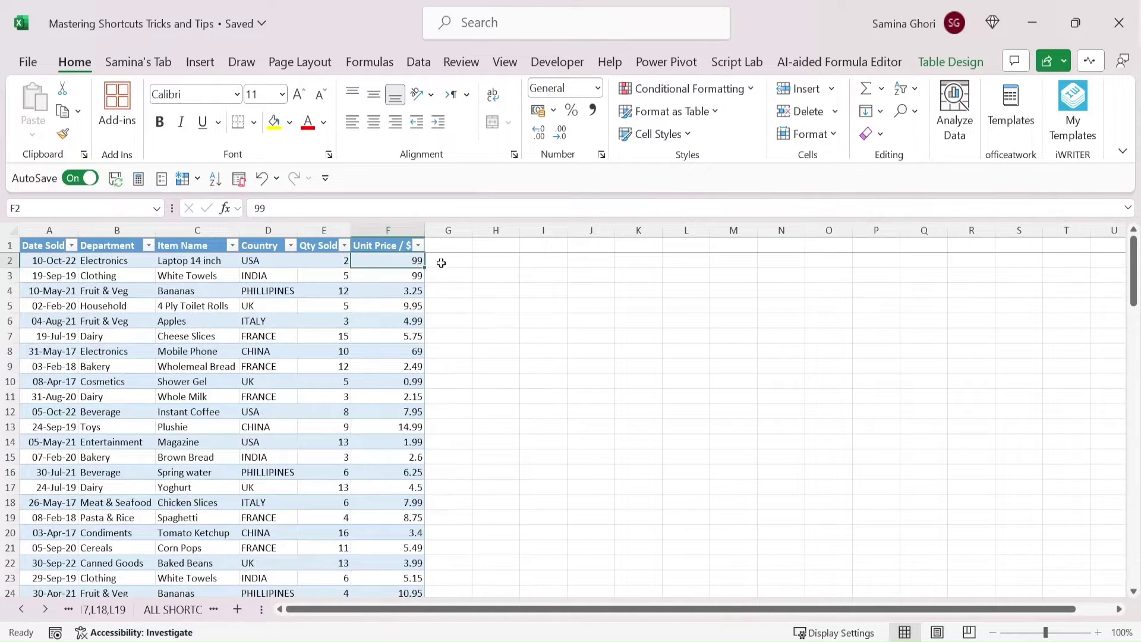
click(450, 261)
click(448, 245)
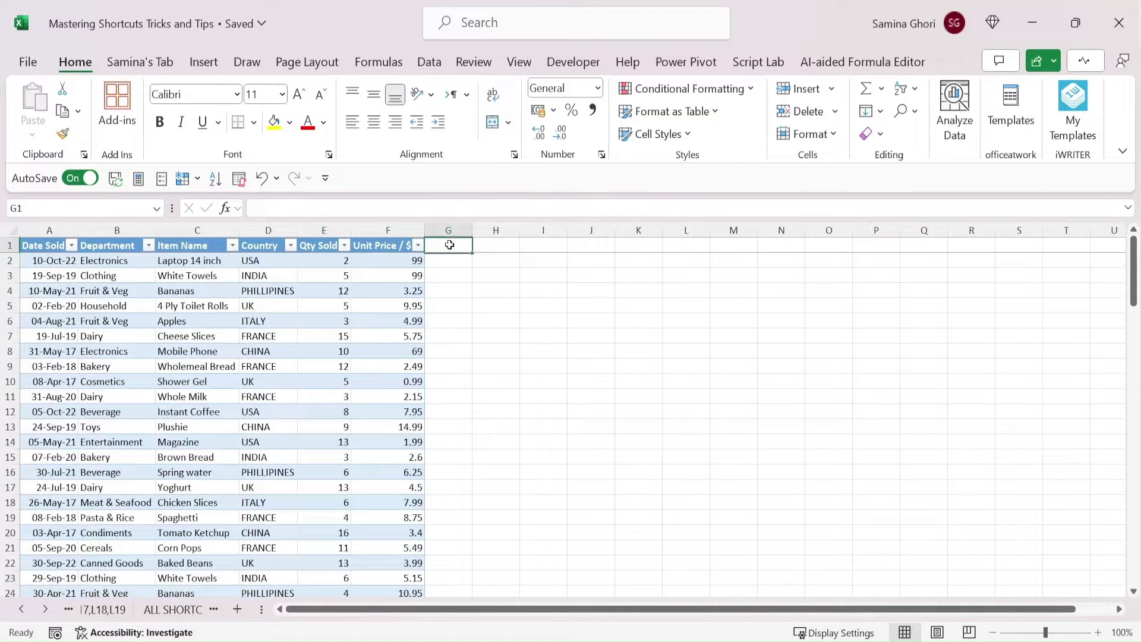
text(Total)
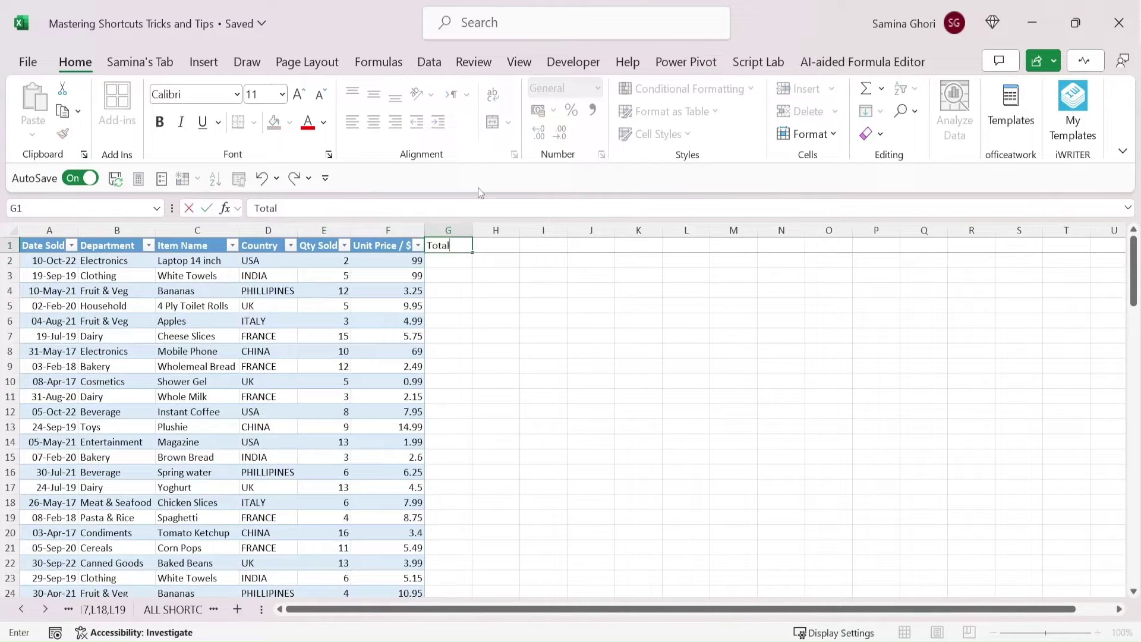
key(Return)
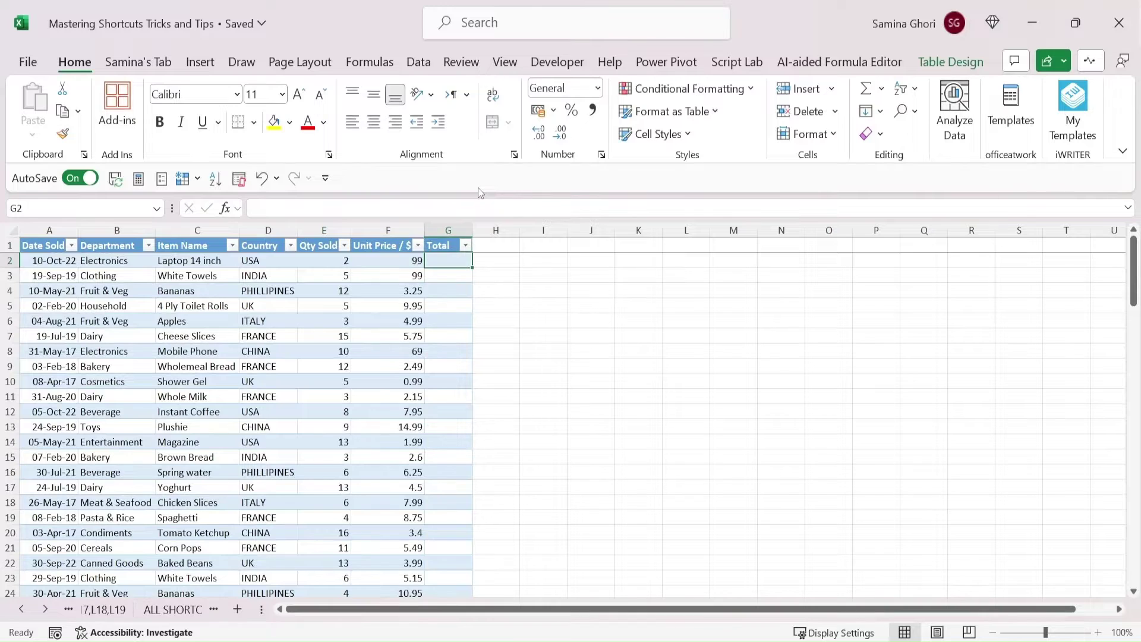
Fill the Total column with the formula =[@[Unit Price / $]]*[@[Qty Sold]], entered in G2
text(=)
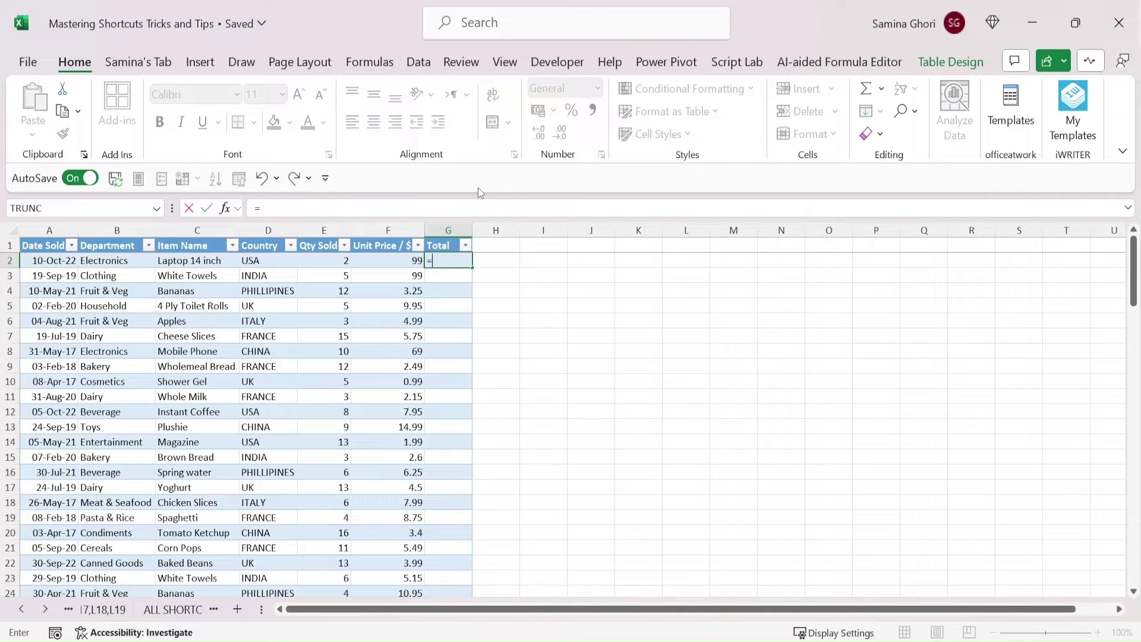
click(369, 258)
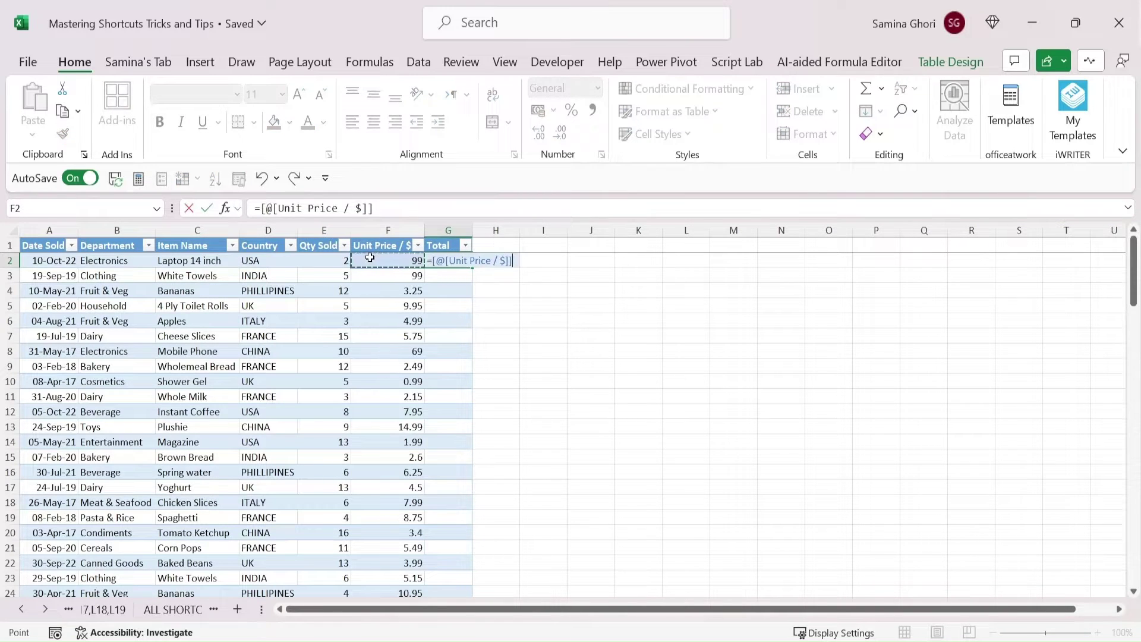
text(*)
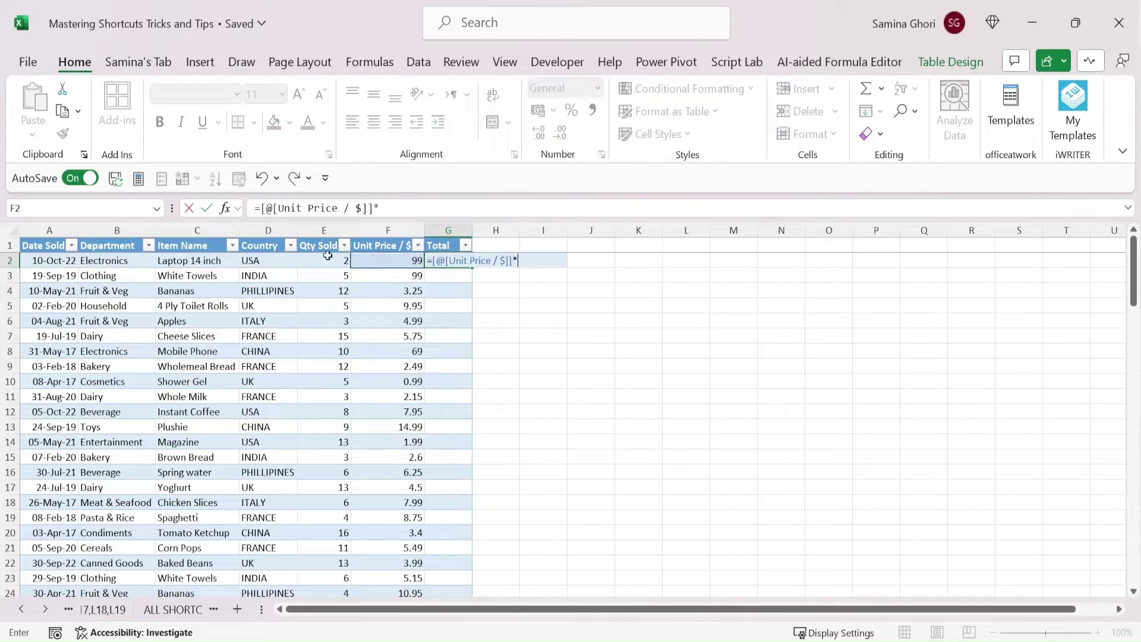
click(309, 263)
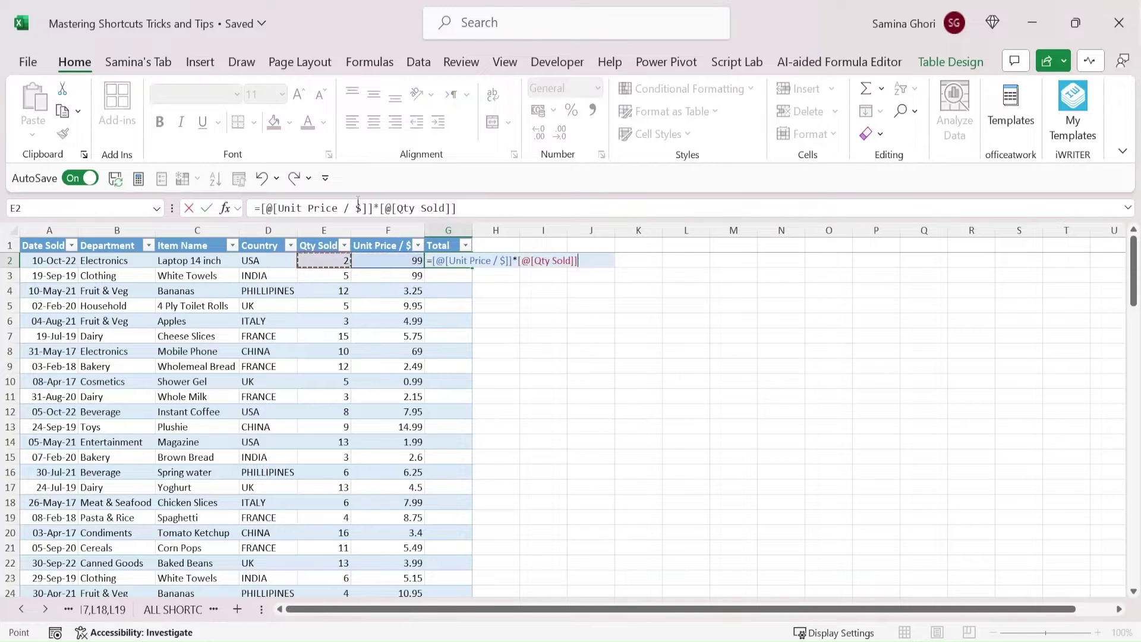
key(Return)
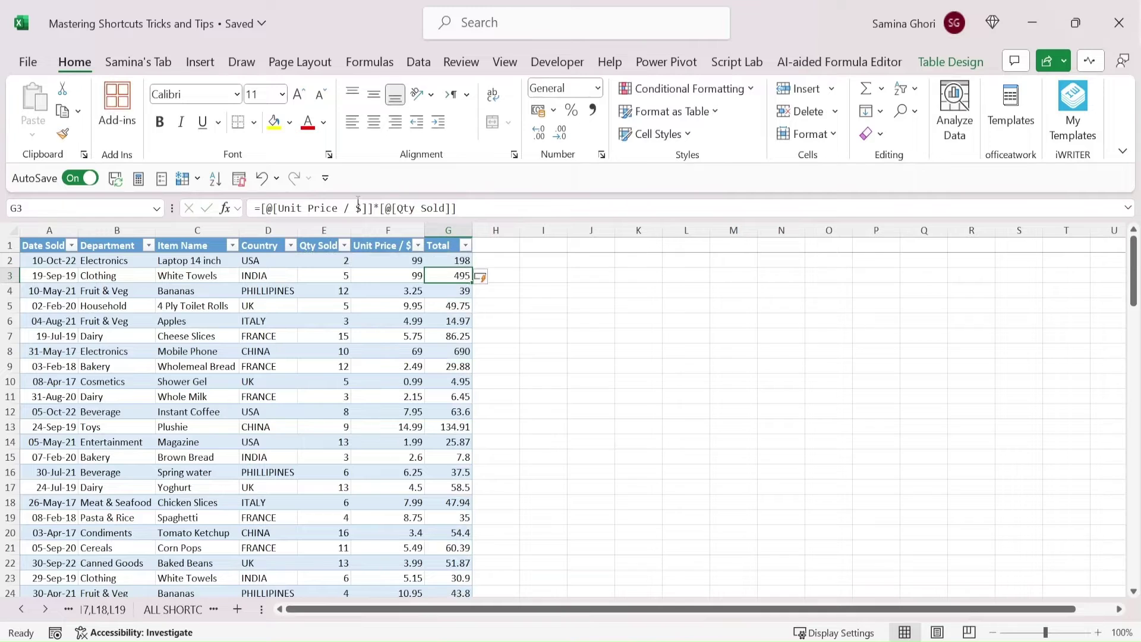
Check the Total column's formula down to the last table row and the column's summary statistics
key(ctrl+Down)
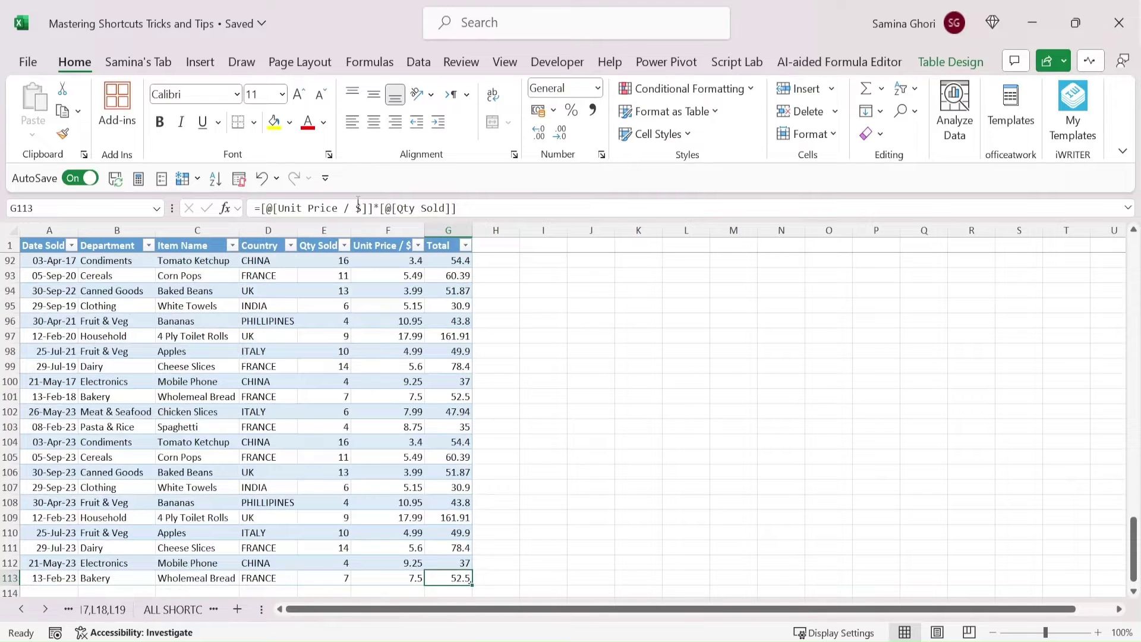
scroll(417, 339, down, 1)
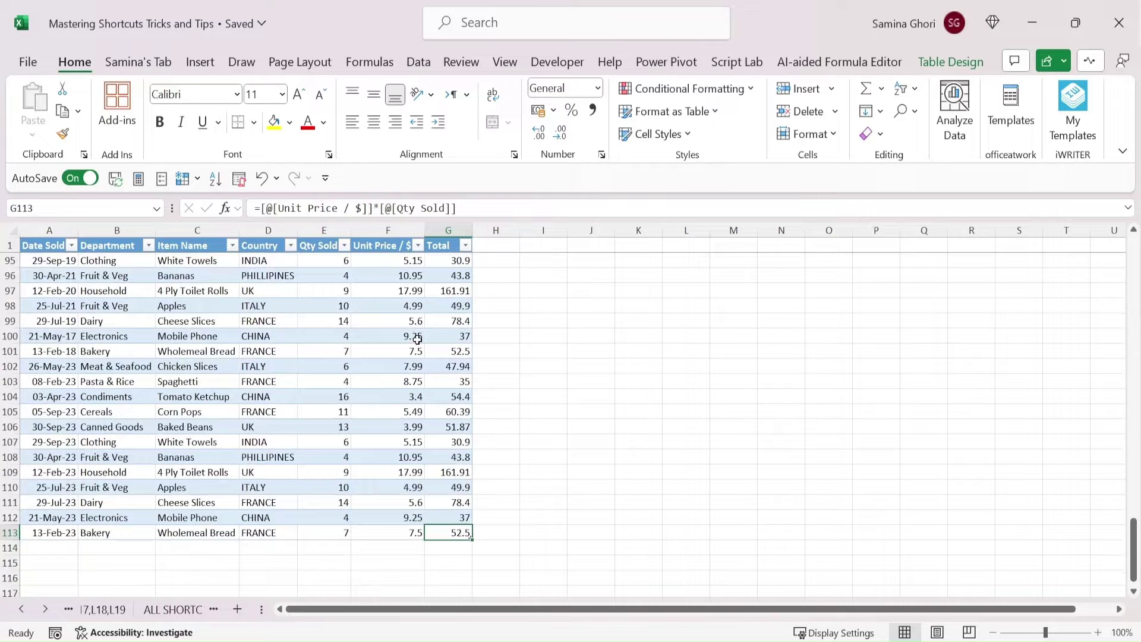
click(445, 230)
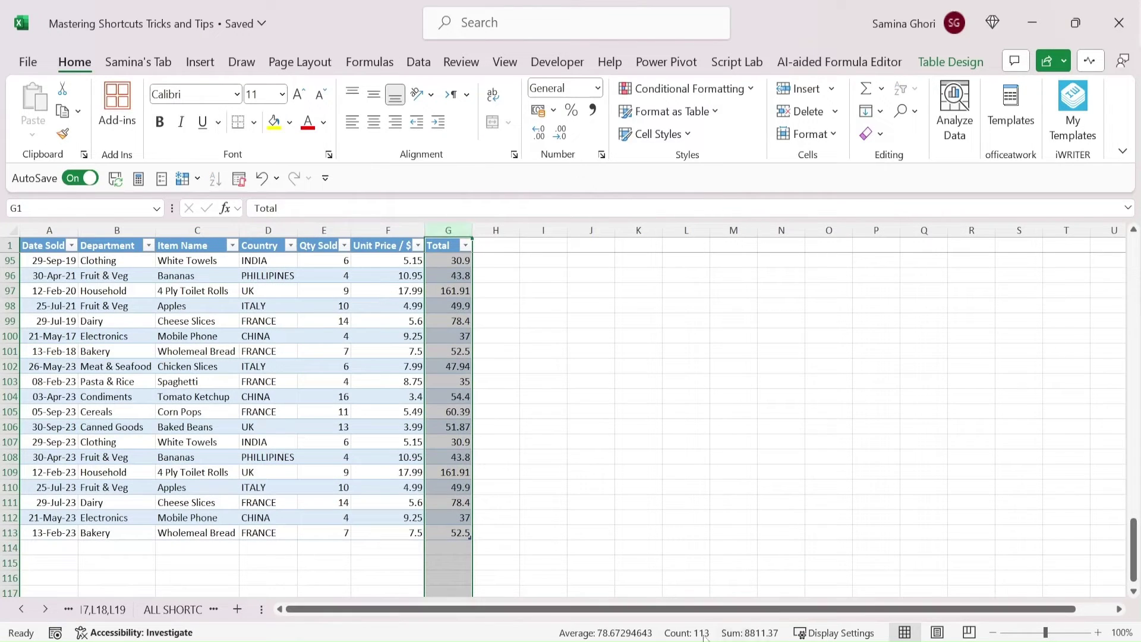
Show the table's total row from the last Total cell, G113, and hide the row again
click(440, 534)
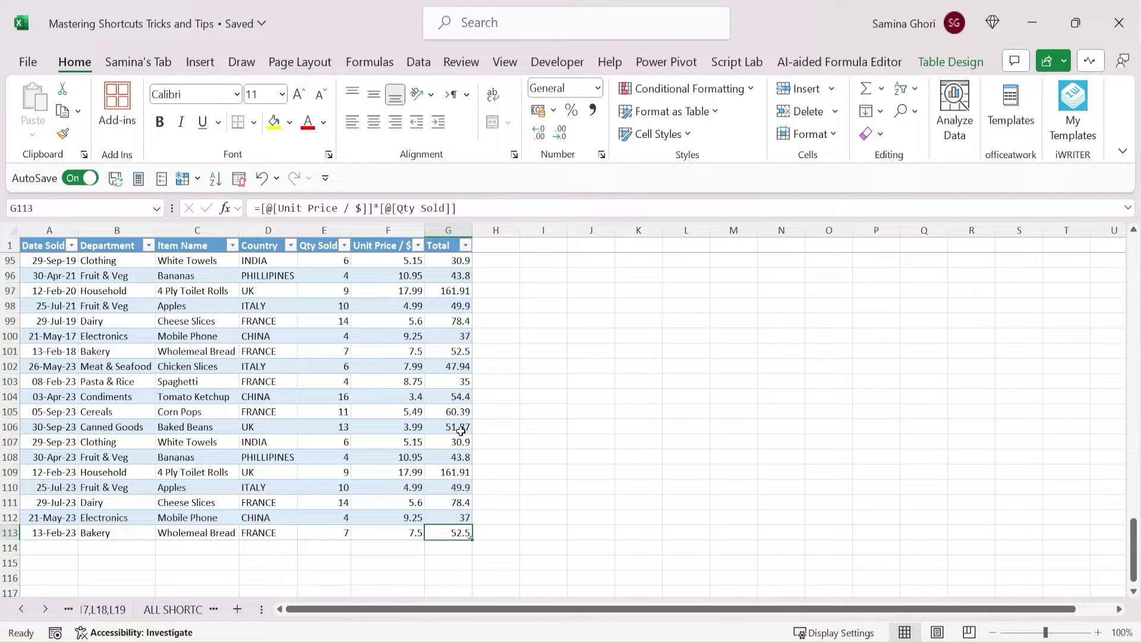
key(ctrl+shift+t)
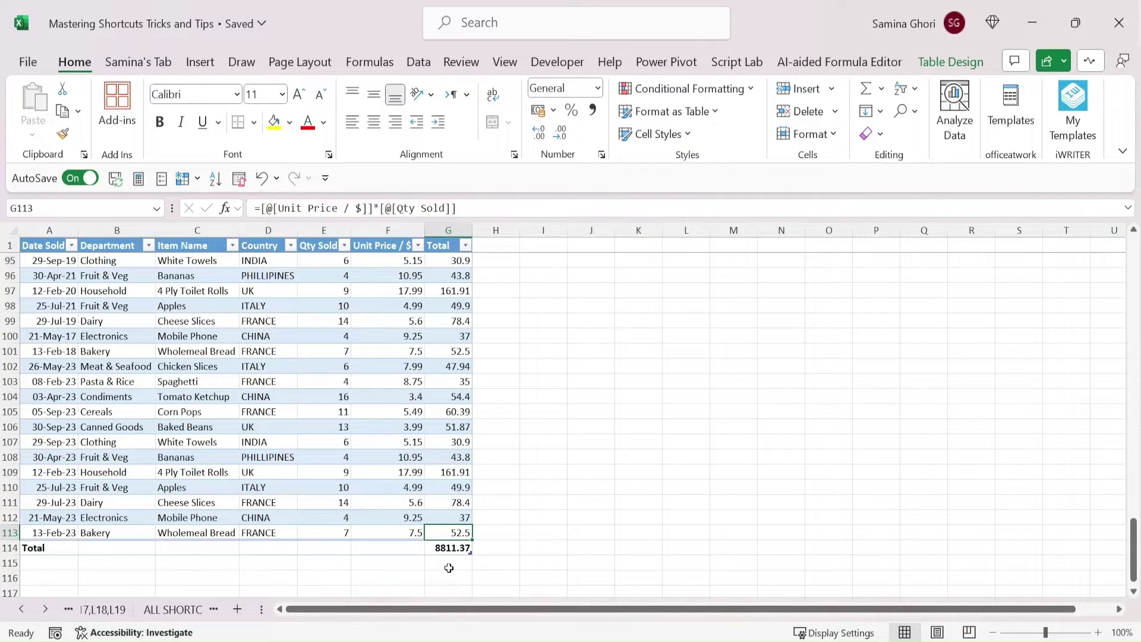
key(ctrl+shift+t)
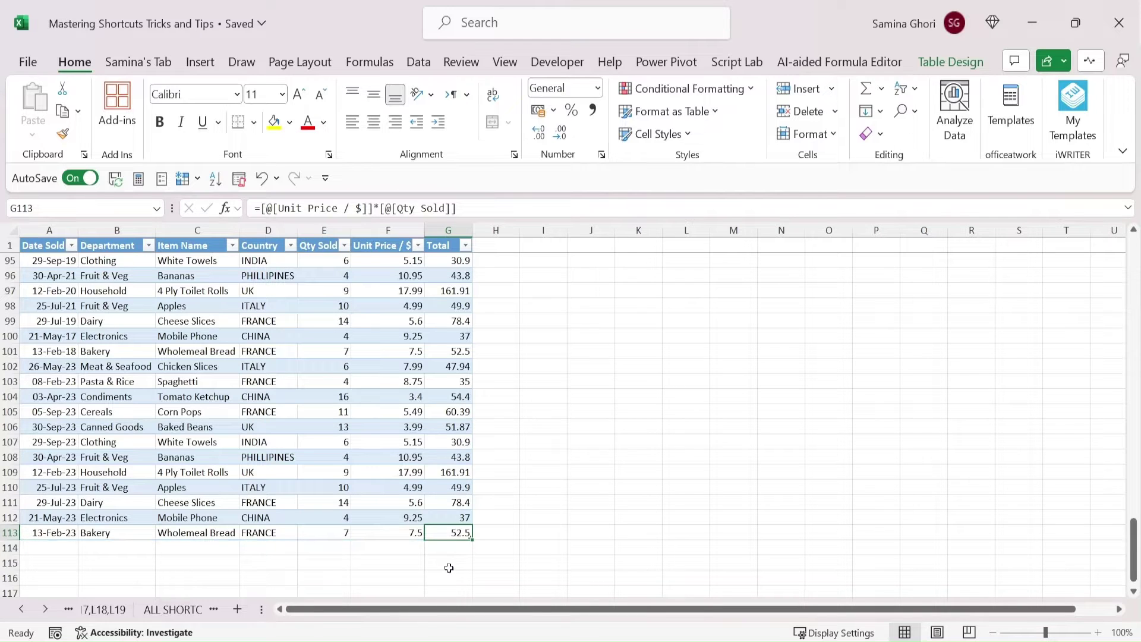
Insert a blank table column before the Country column and delete it again
key(ctrl+Home)
double_click(275, 320)
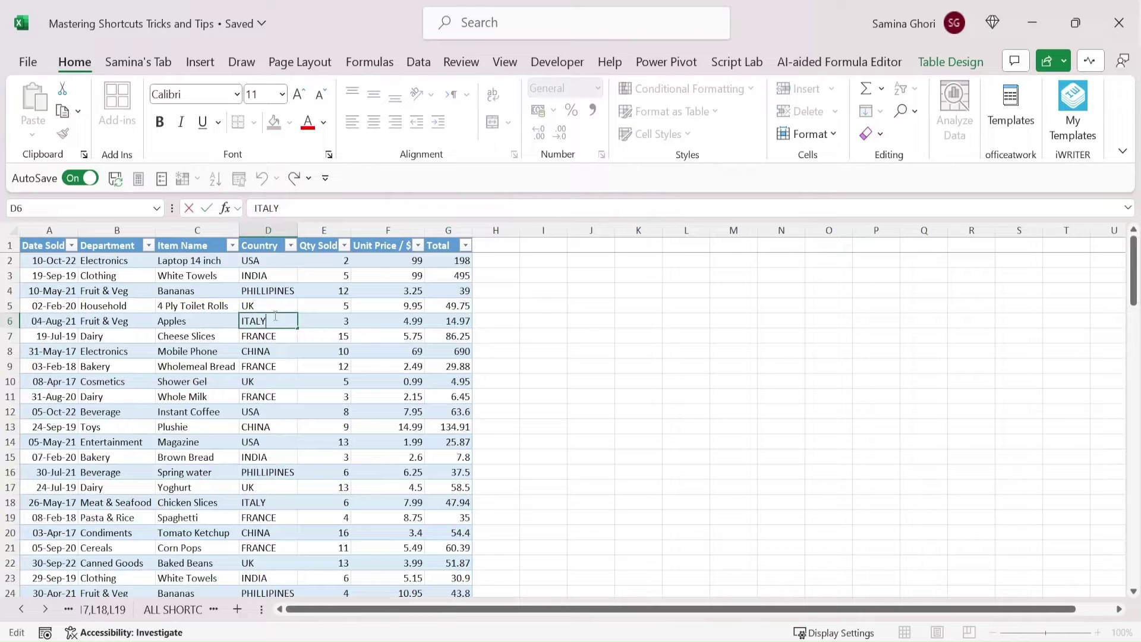
click(276, 288)
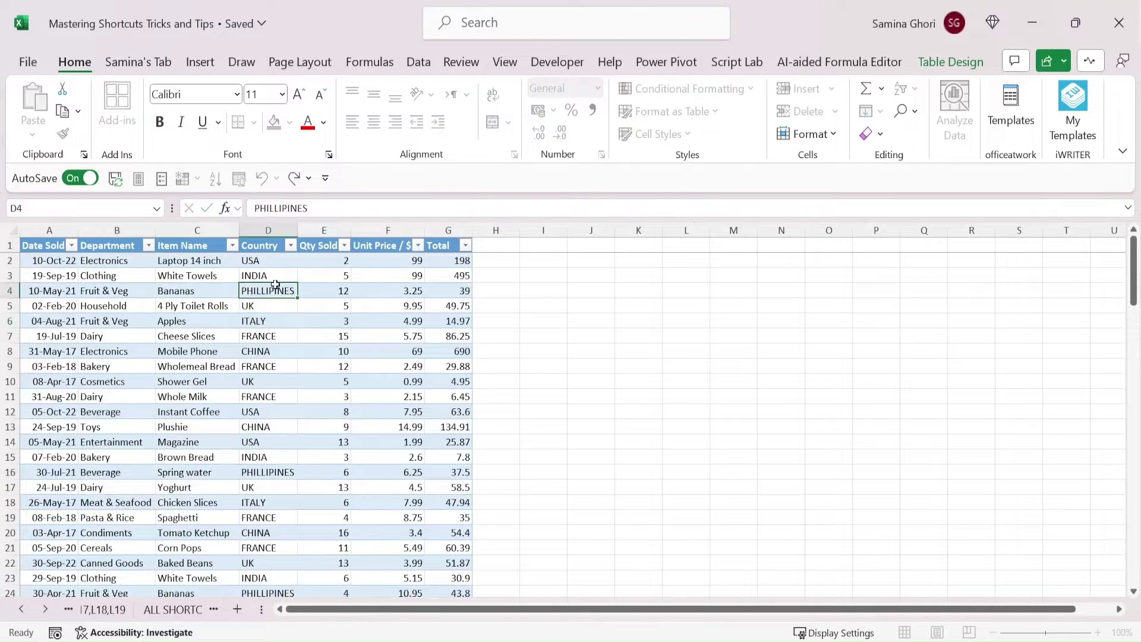
click(269, 231)
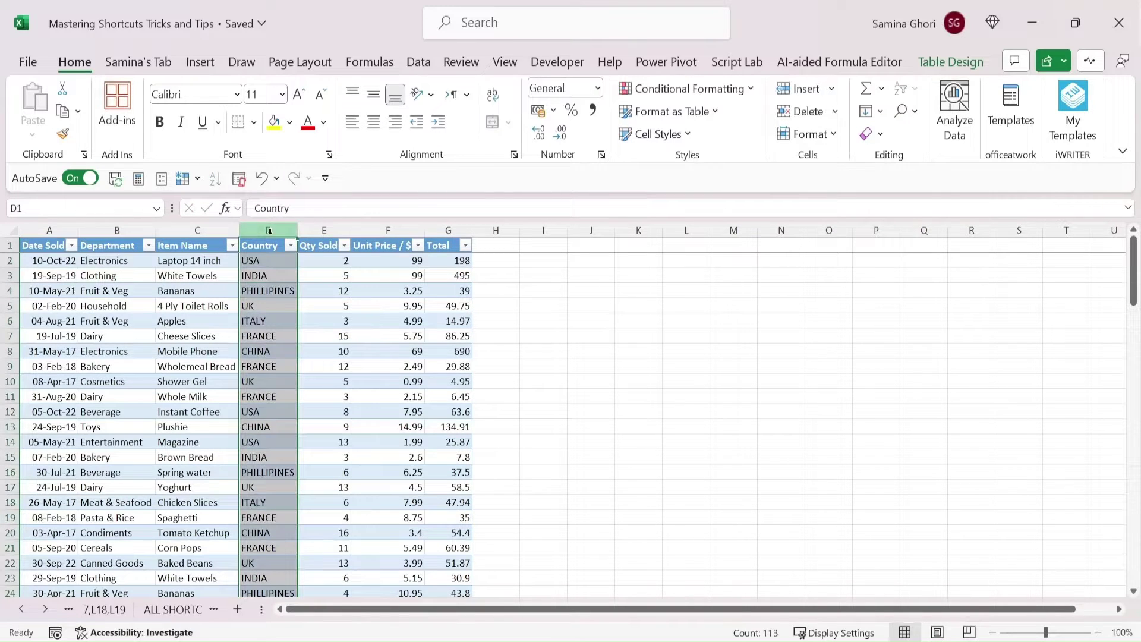
key(ctrl+shift+plus)
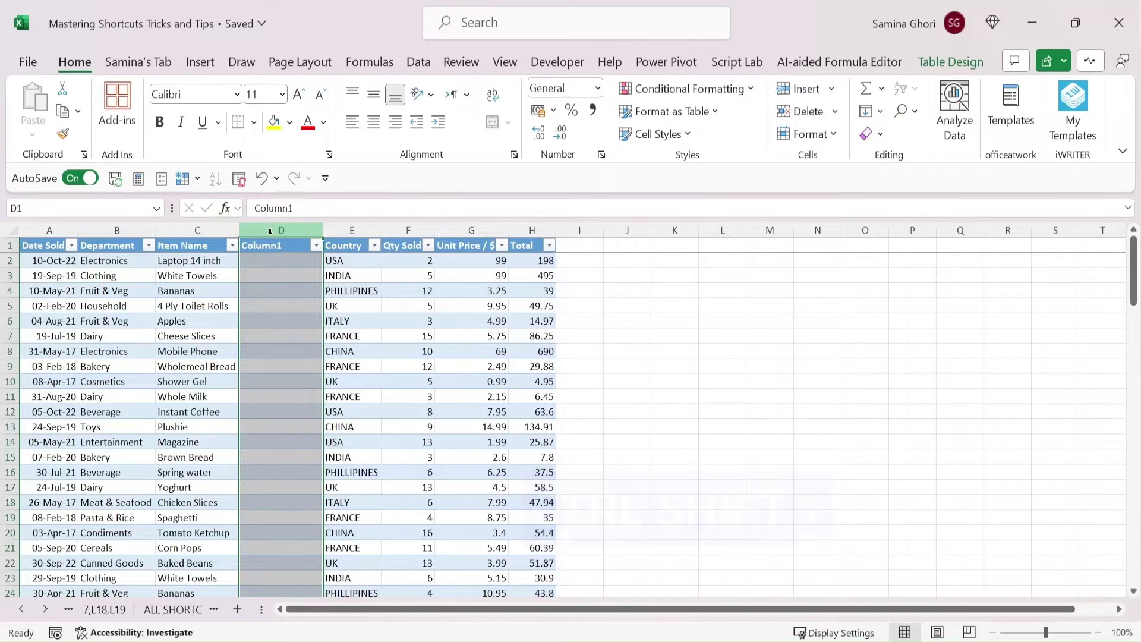
key(ctrl+minus)
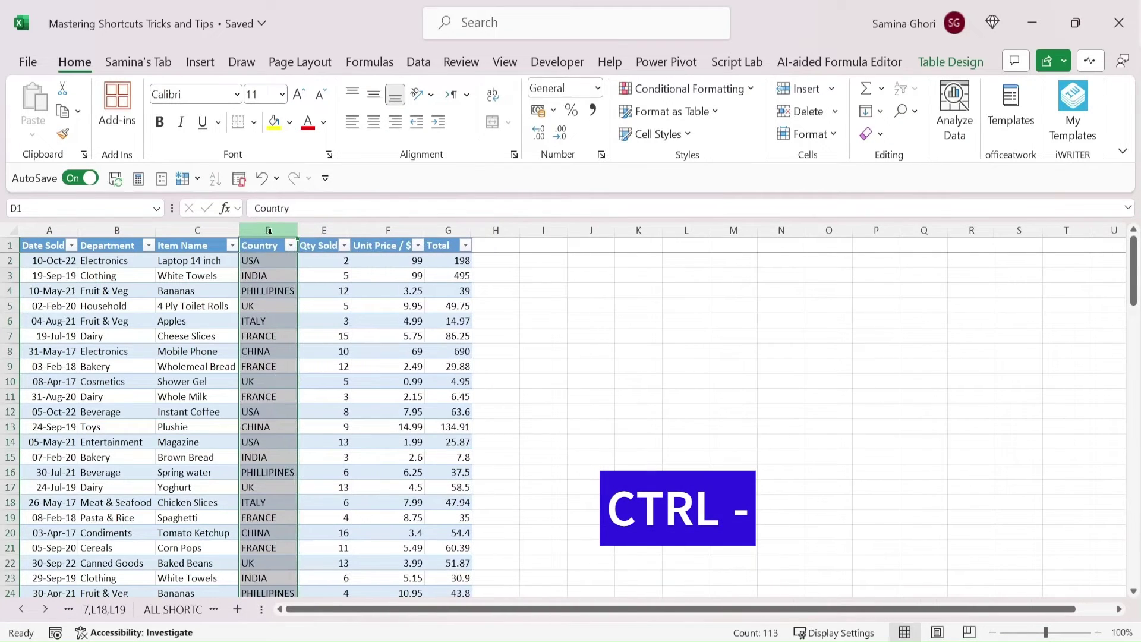
Insert a blank table row above row 8, the Mobile Phone record, and delete it again
double_click(273, 331)
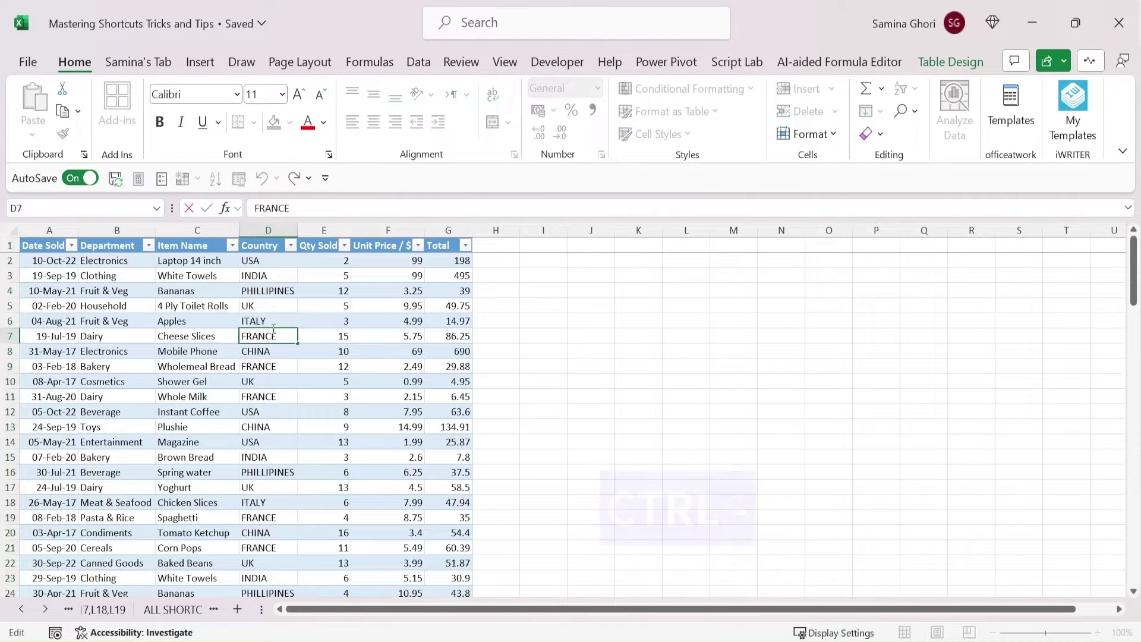
key(Return)
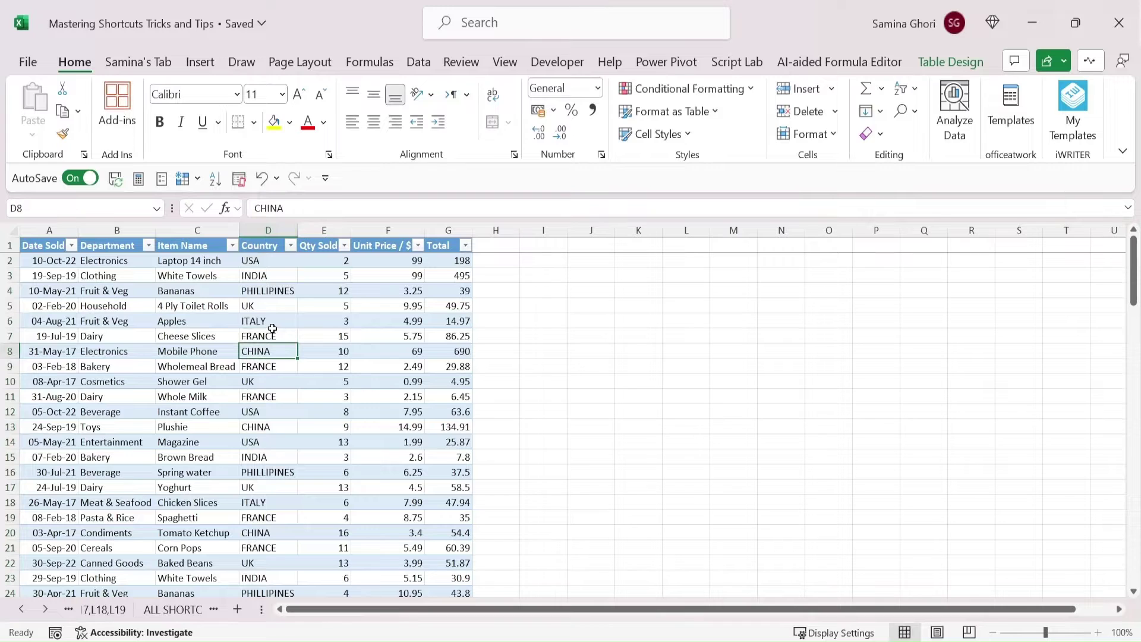
key(ctrl+shift+plus)
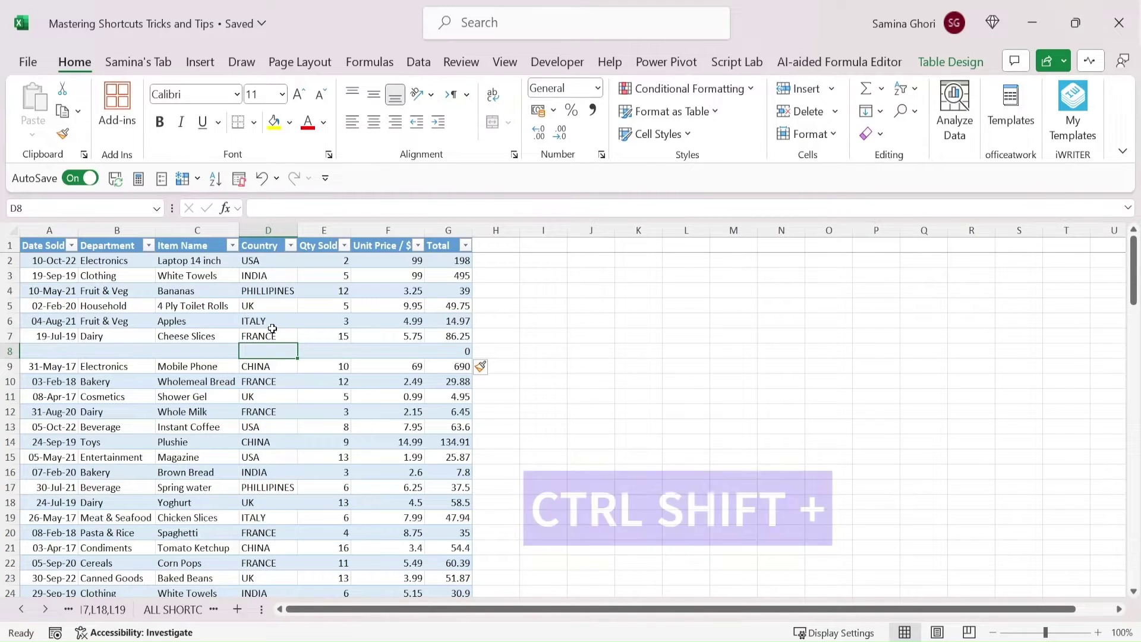
key(ctrl+minus)
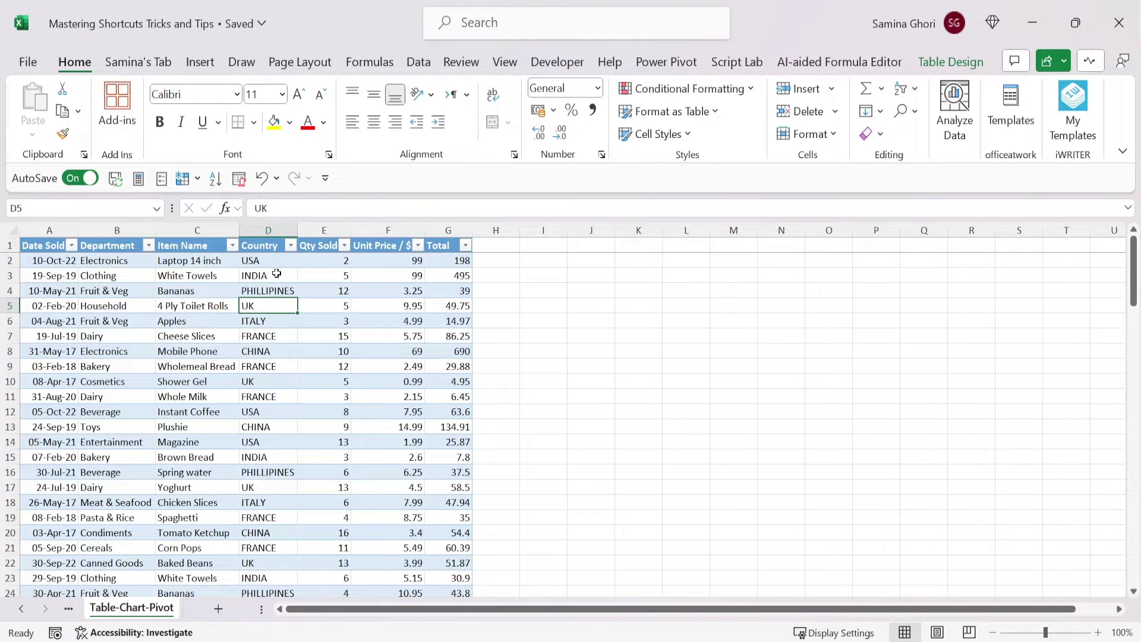
Filter the Country column to show only FRANCE, and undo the filter
key(Right)
key(Left)
key(Left)
key(Right)
key(alt+Down)
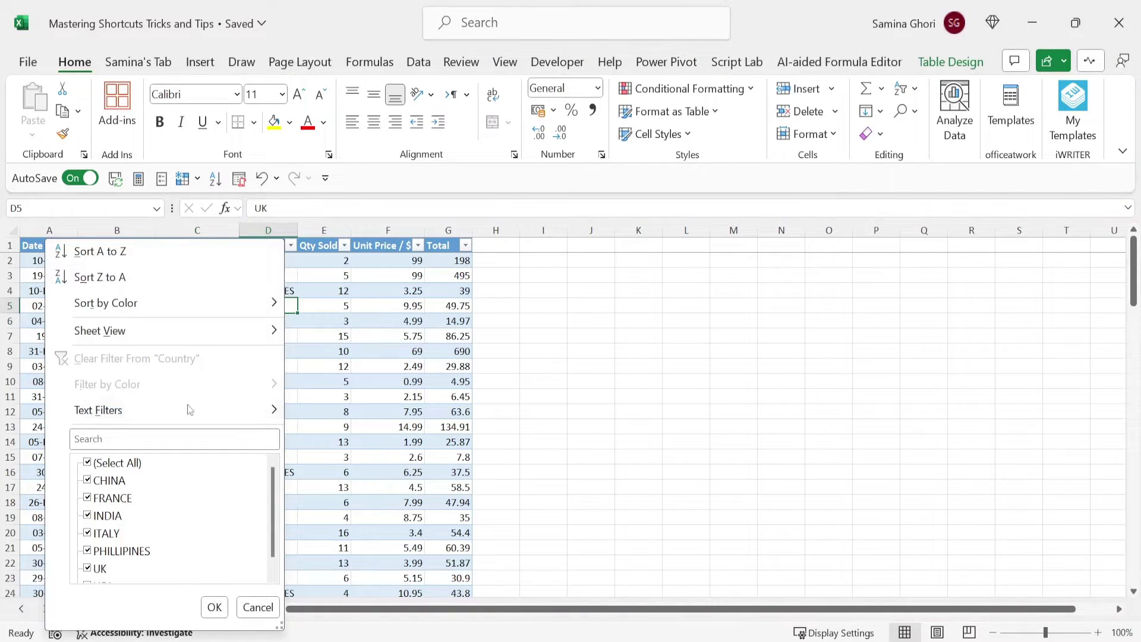
click(92, 464)
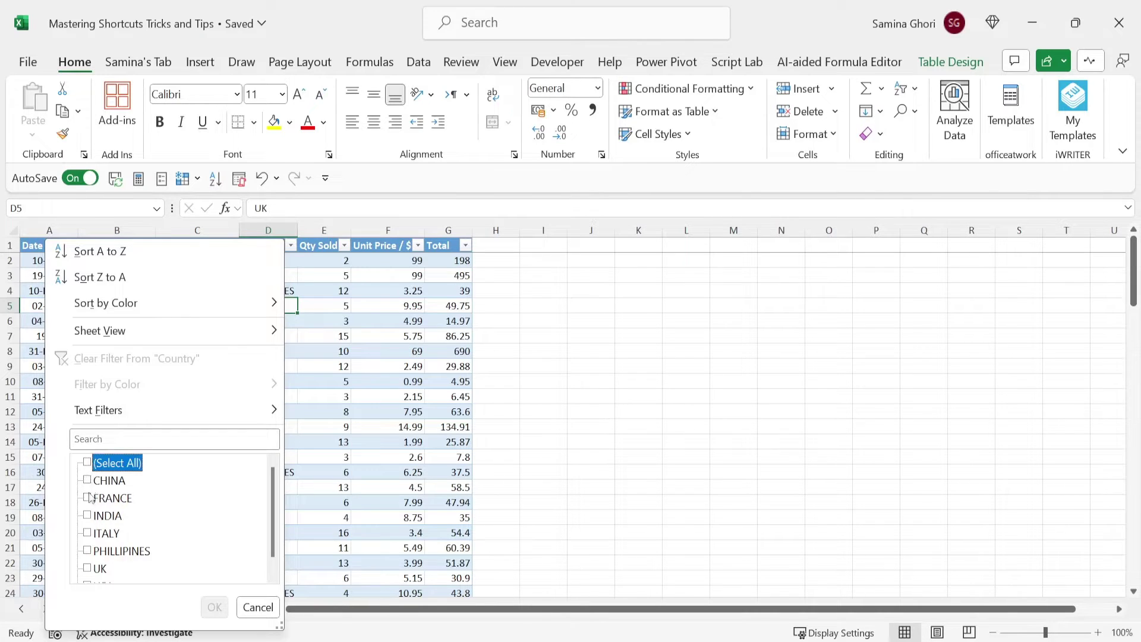
click(90, 498)
click(214, 606)
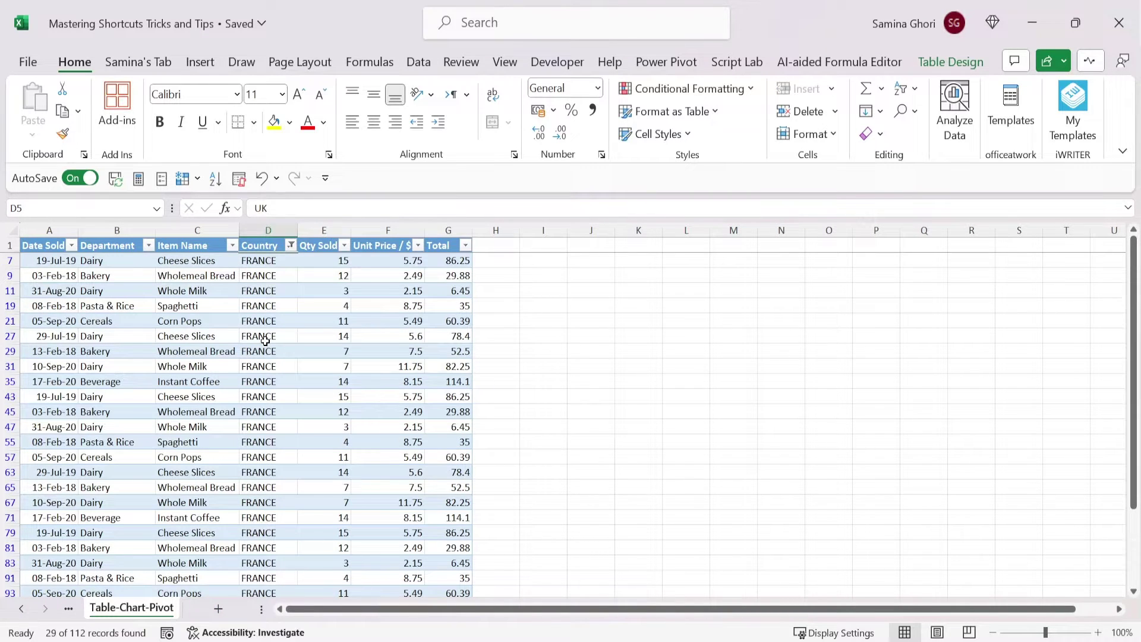
key(ctrl+z)
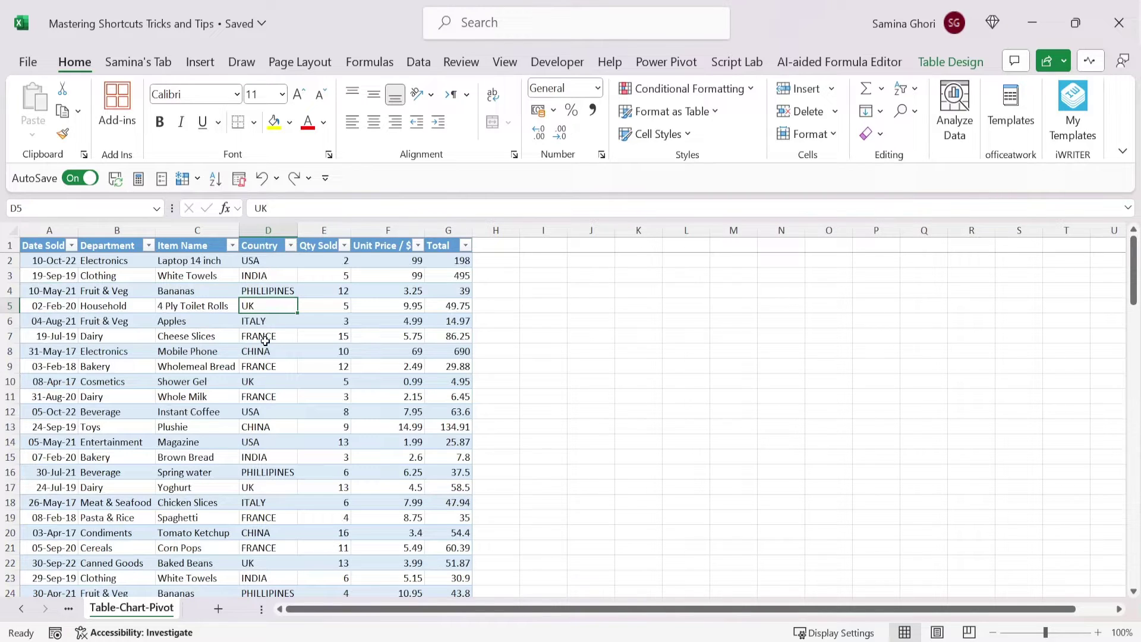
Filter the table by the selected cell's value, FRANCE, in D9 of the Country column
click(281, 367)
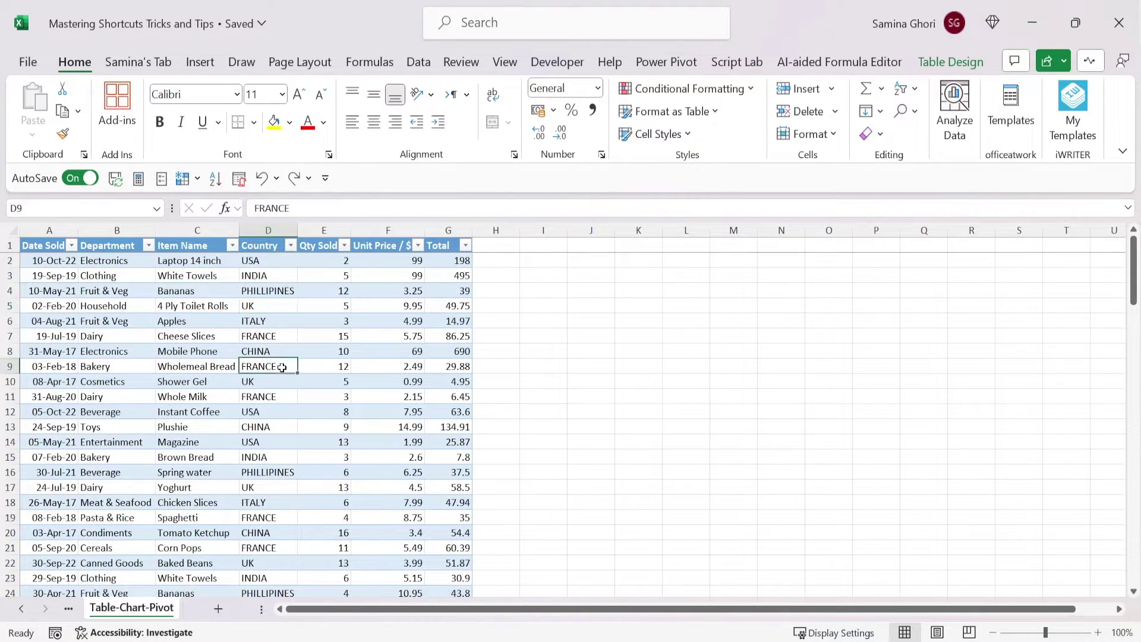
right_click(281, 367)
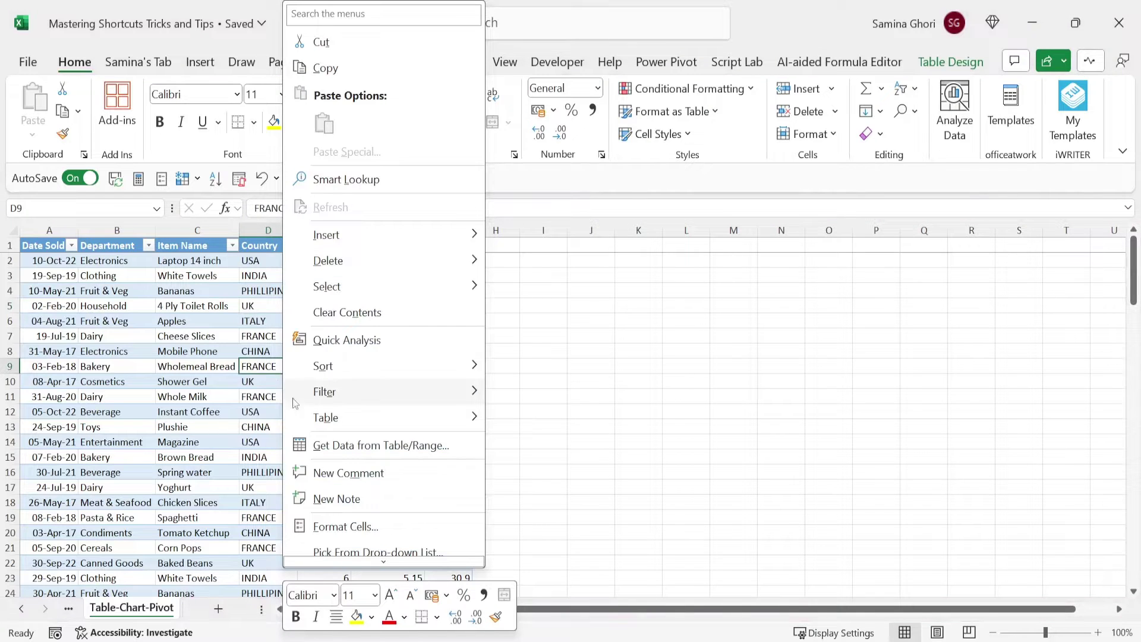
mouse_move(471, 393)
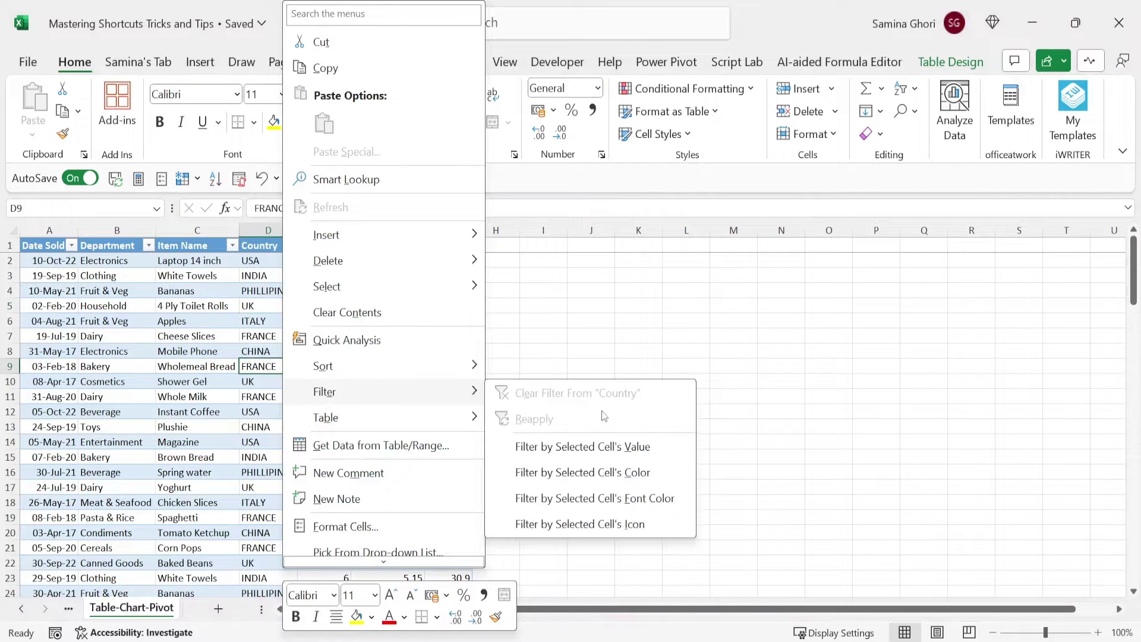
click(637, 451)
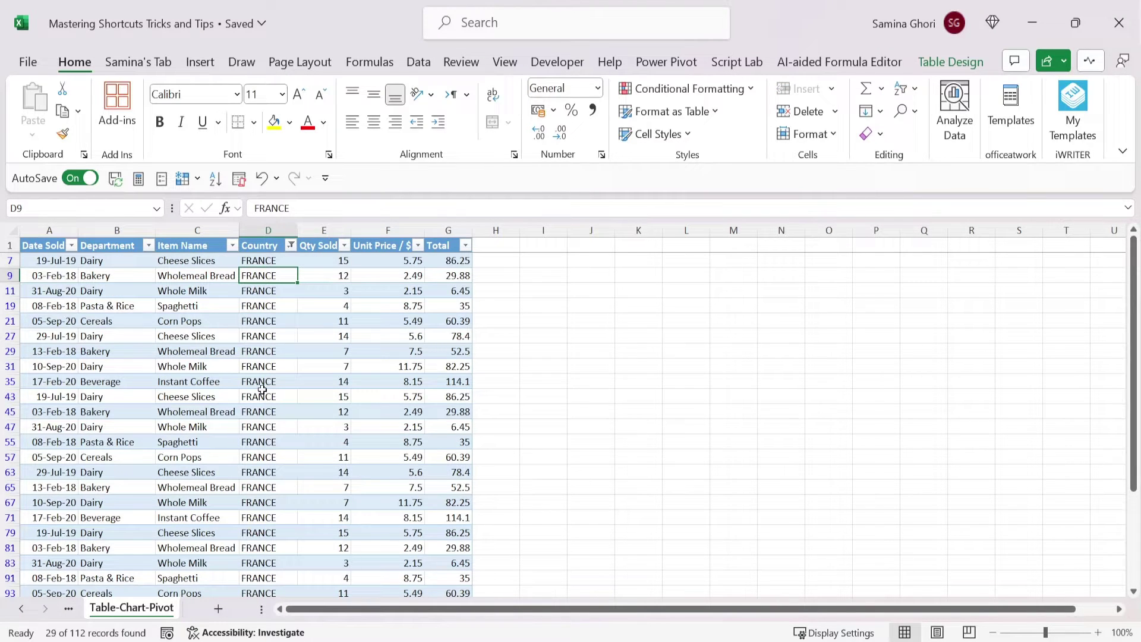
key(F2)
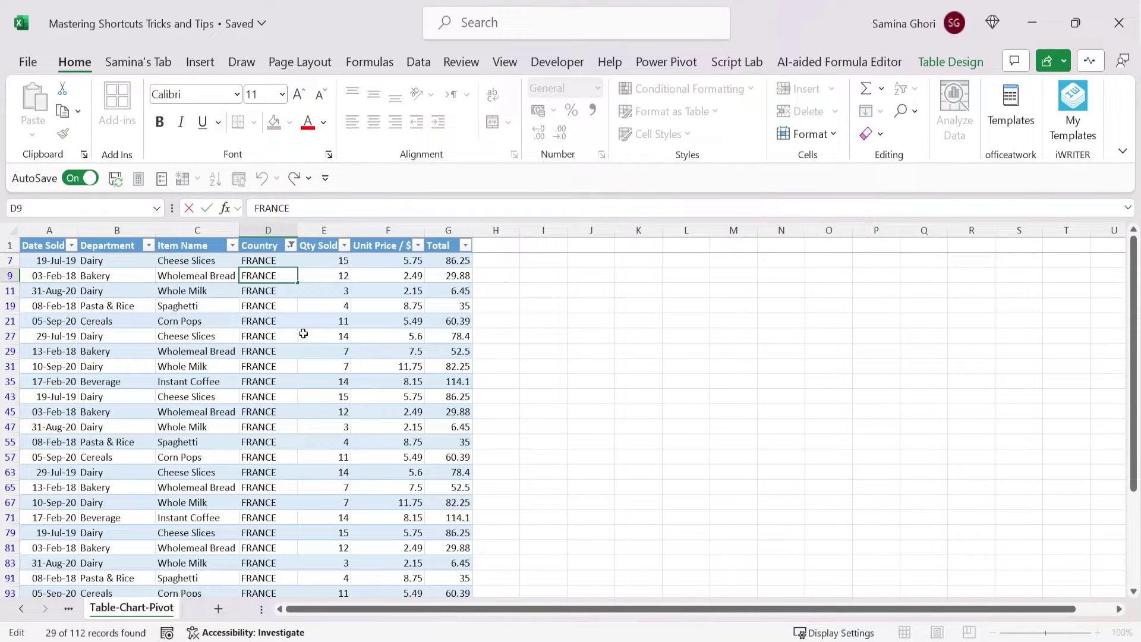
Add a number filter to the Qty Sold column that shows only quantities greater than 5
click(316, 260)
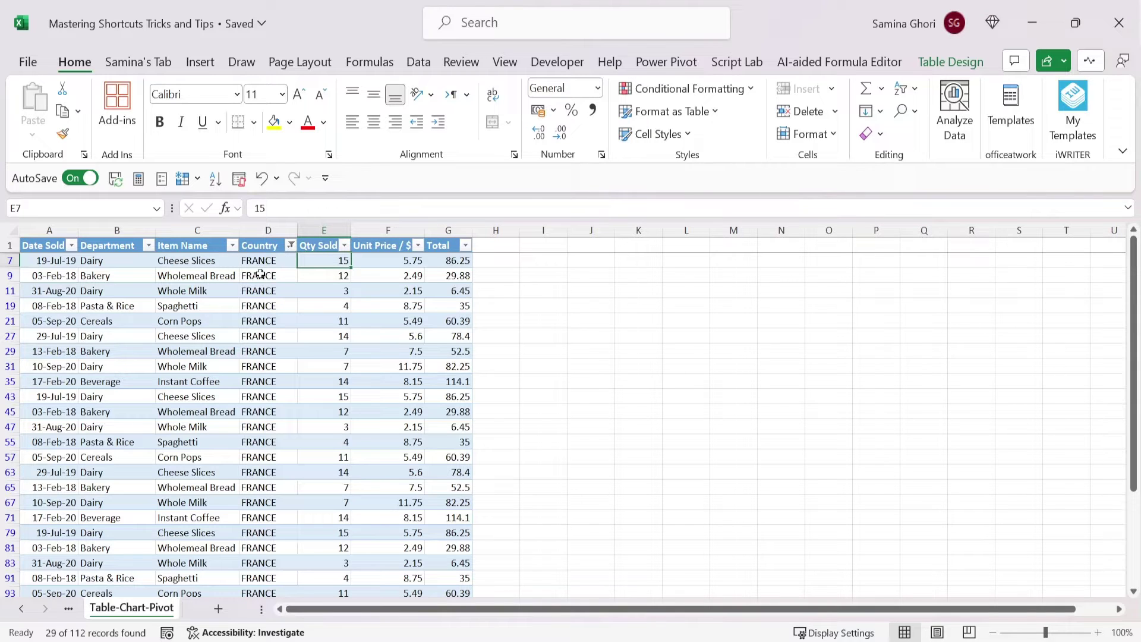
click(344, 245)
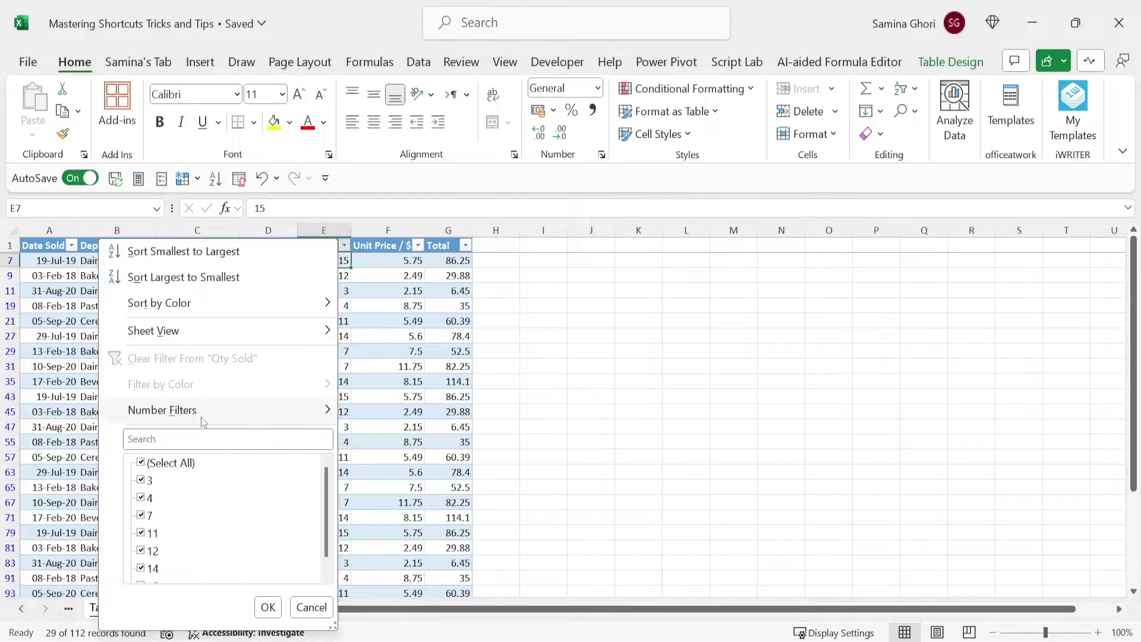
mouse_move(213, 412)
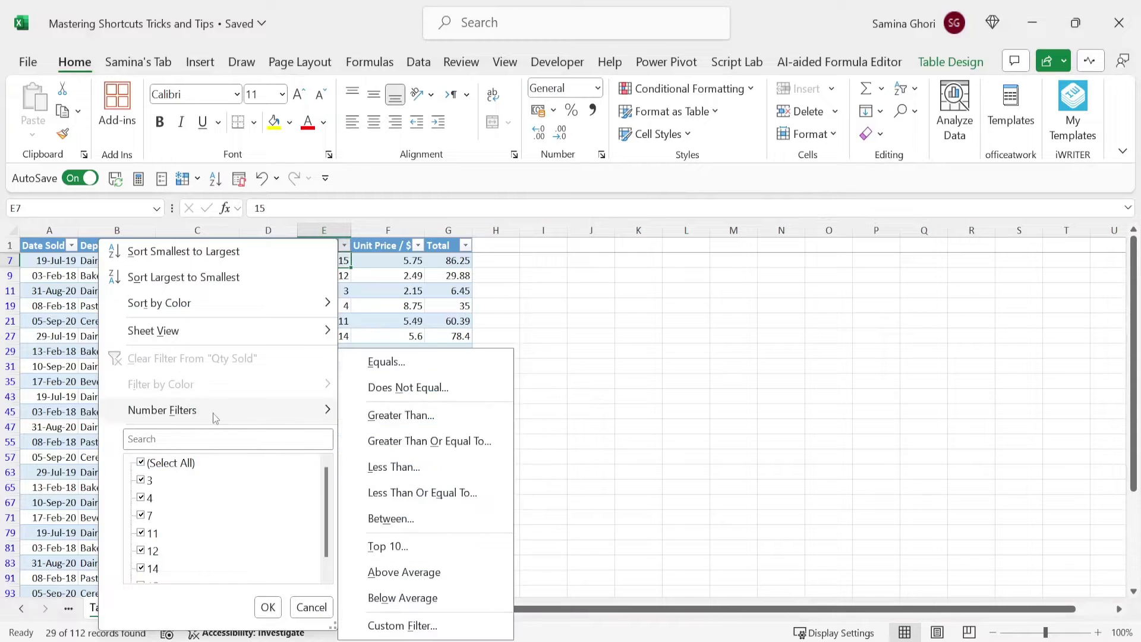
click(428, 417)
text(5)
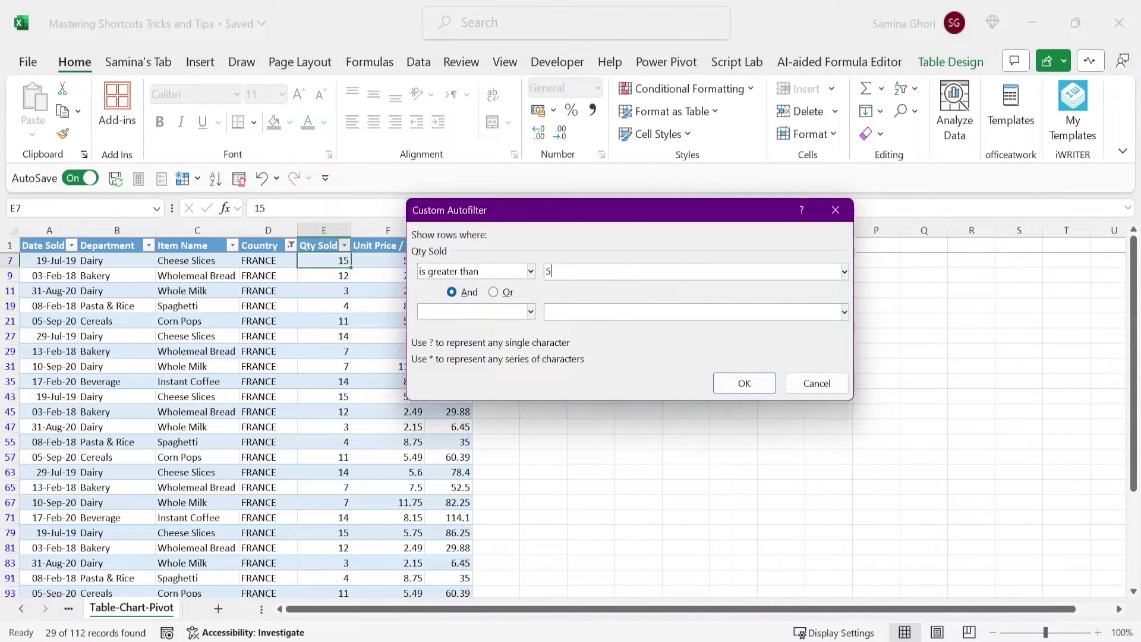
click(493, 292)
click(453, 295)
click(754, 384)
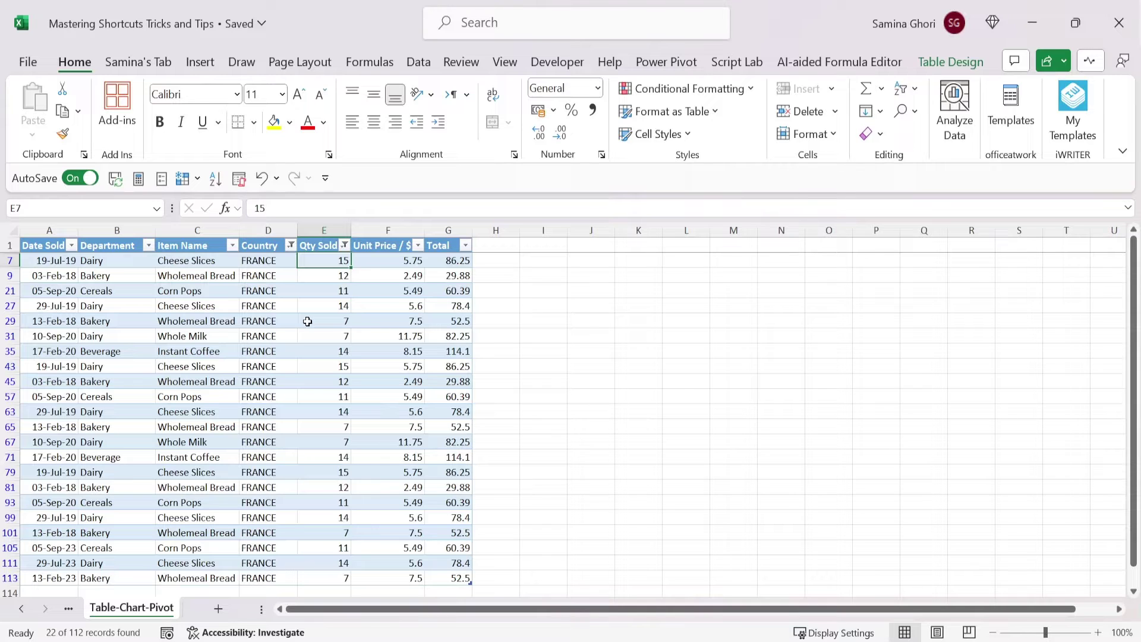
Clear the Country and Qty Sold filters from the table
key(alt+h)
key(s)
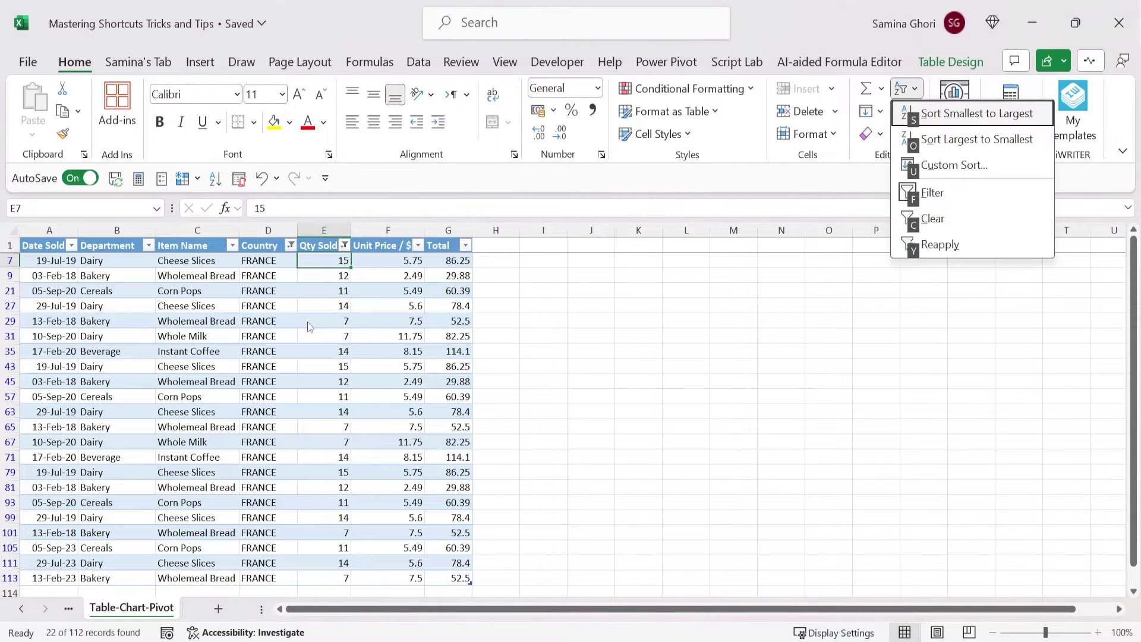
key(c)
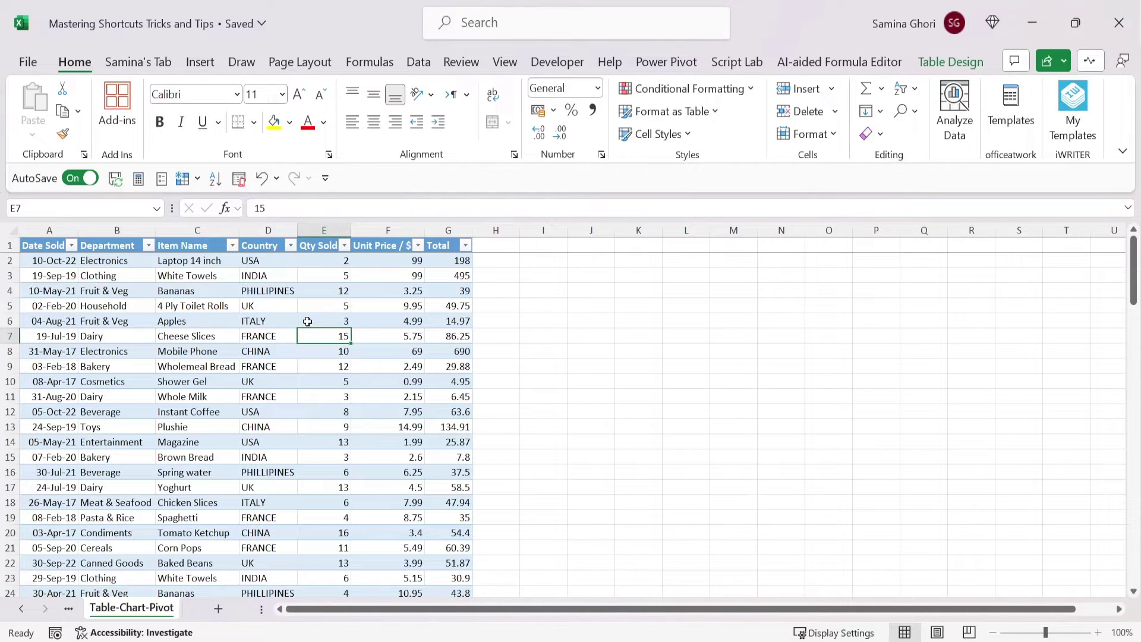
Sort the table by the Date Sold column from newest to oldest
click(70, 273)
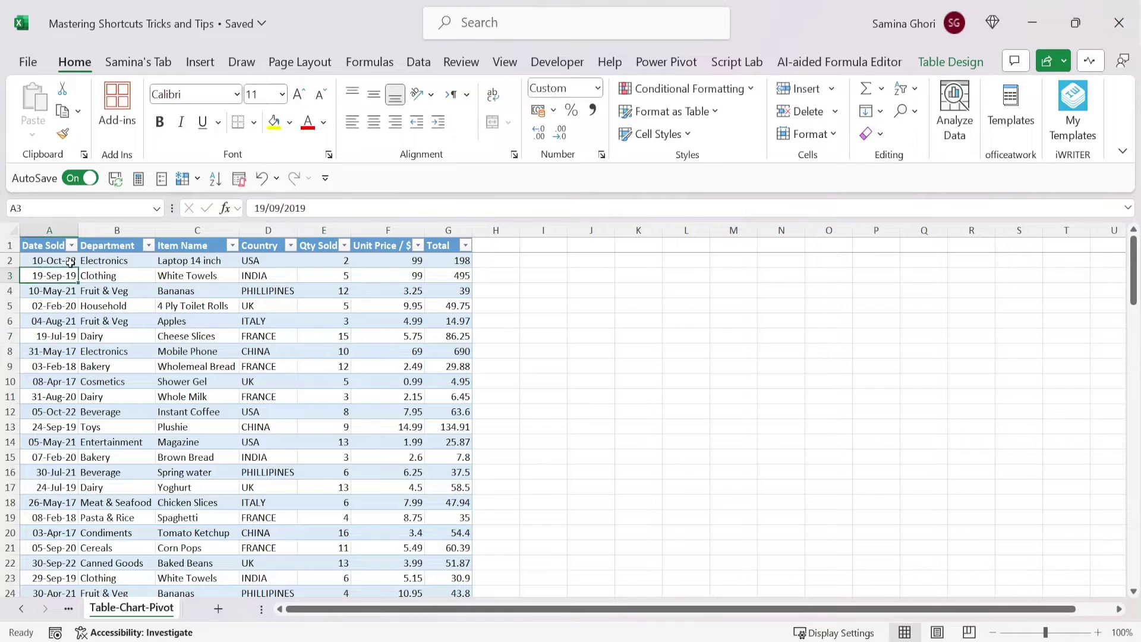
click(71, 244)
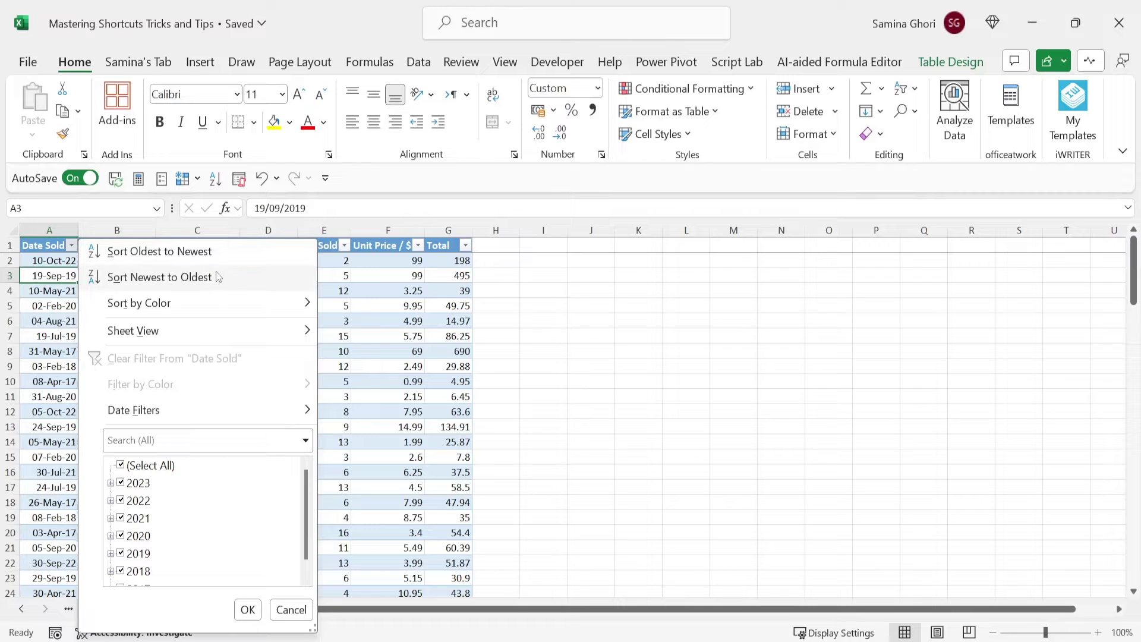
click(174, 281)
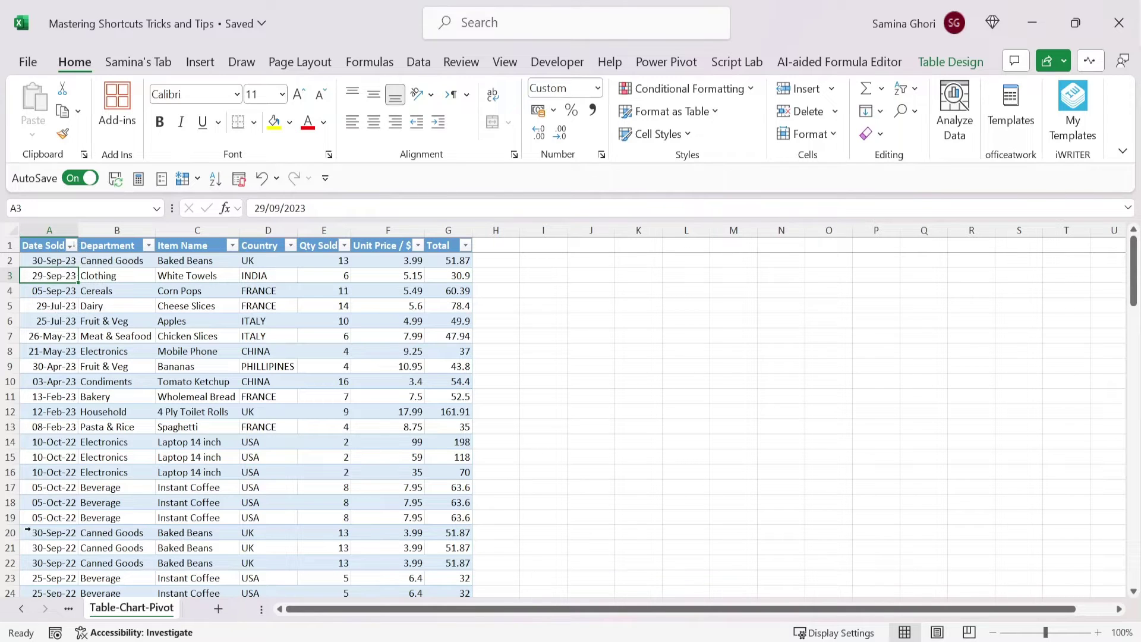
Filter the Date Sold column to show only dates from Last Year
click(56, 352)
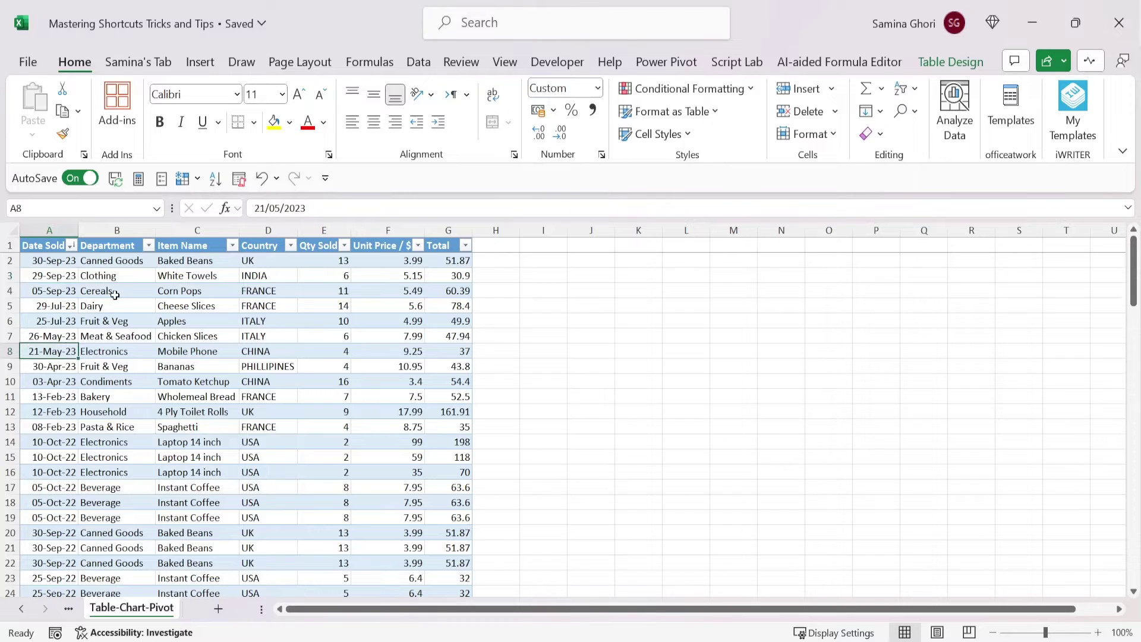
key(alt+Down)
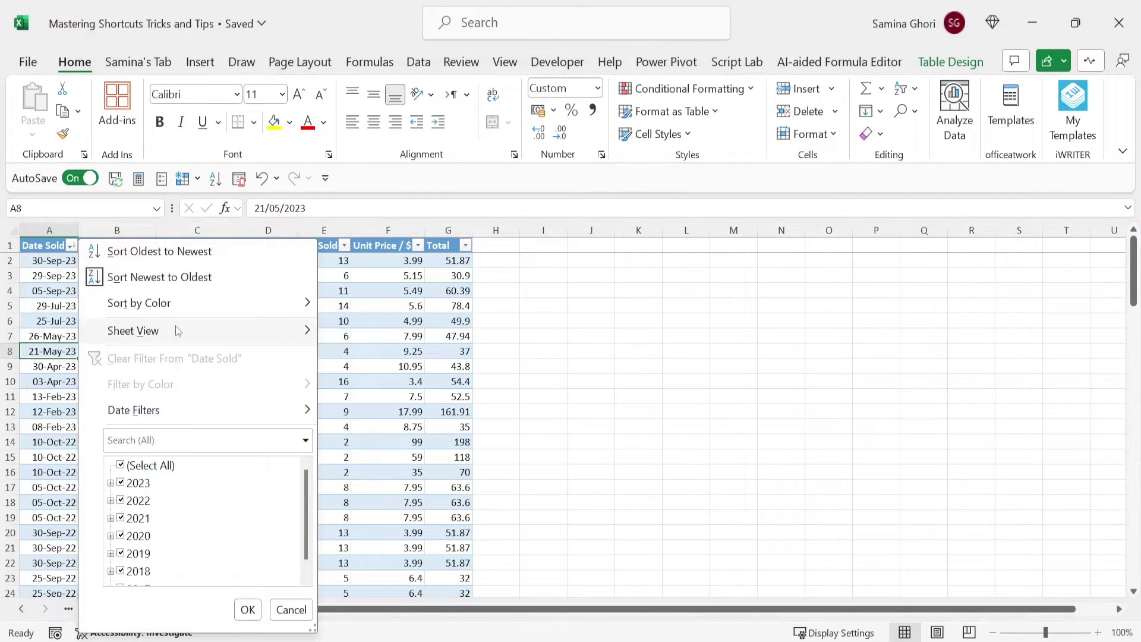
mouse_move(303, 416)
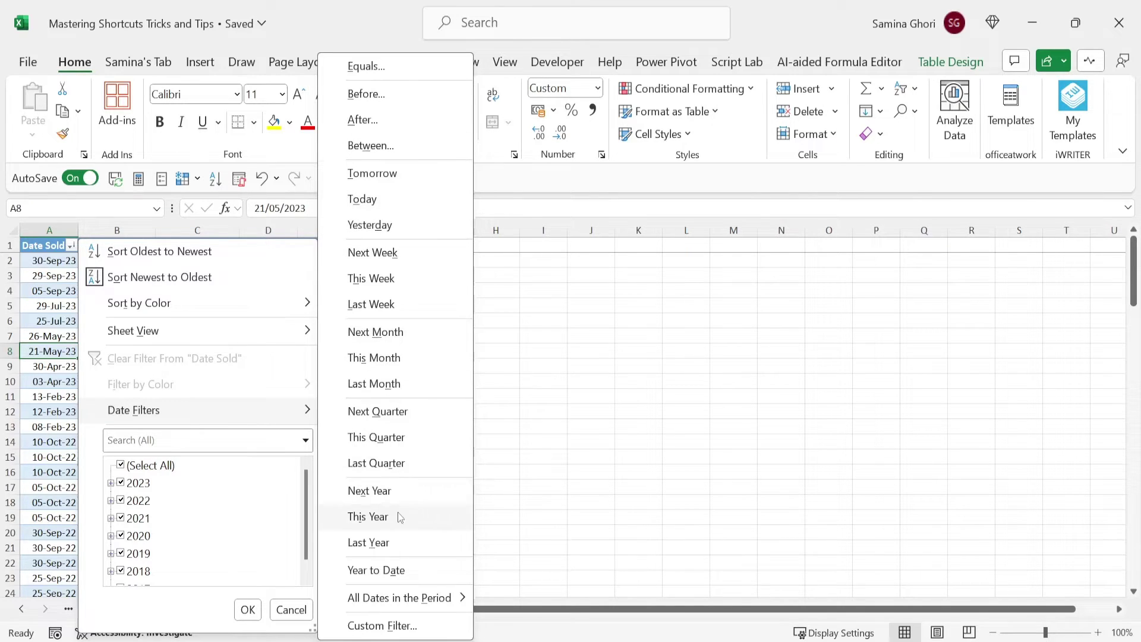
click(368, 542)
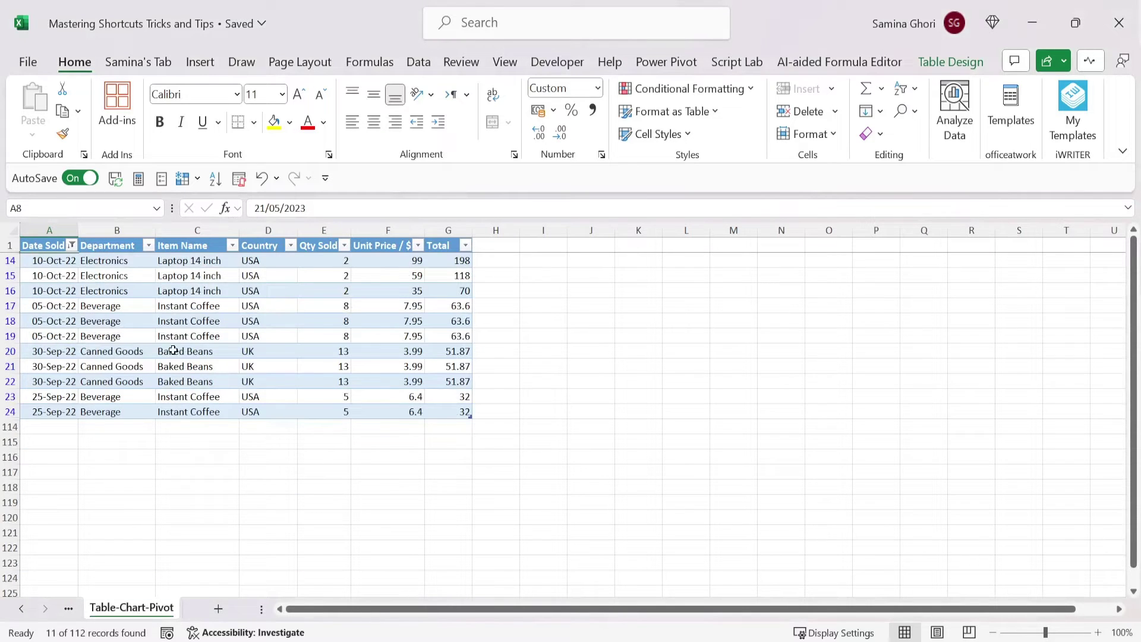
click(334, 470)
double_click(334, 470)
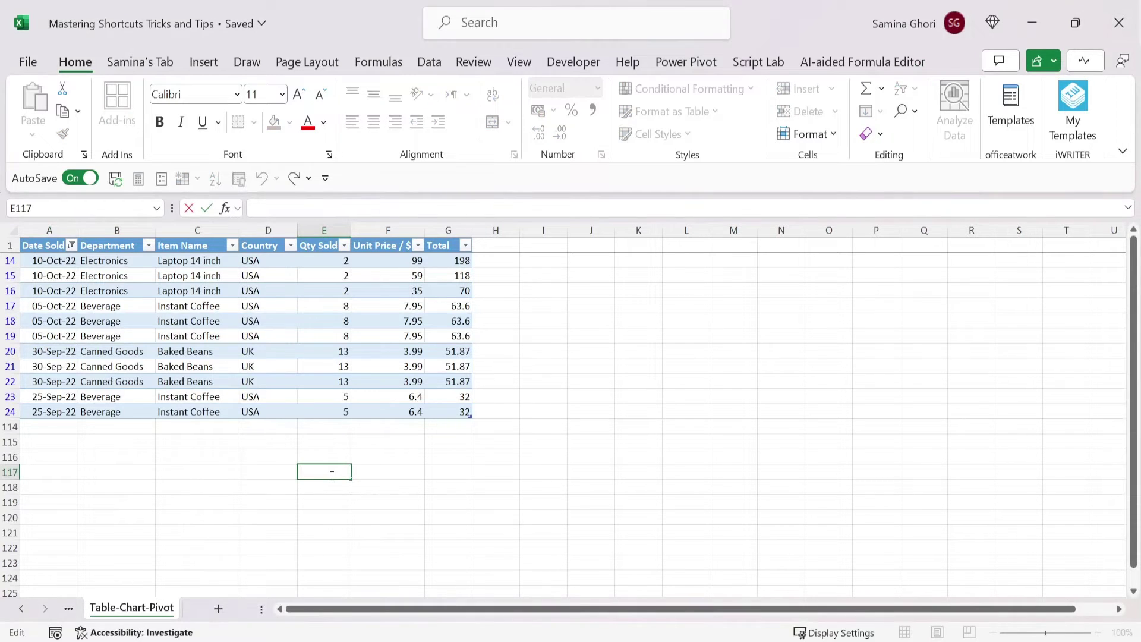
key(alt)
key(h)
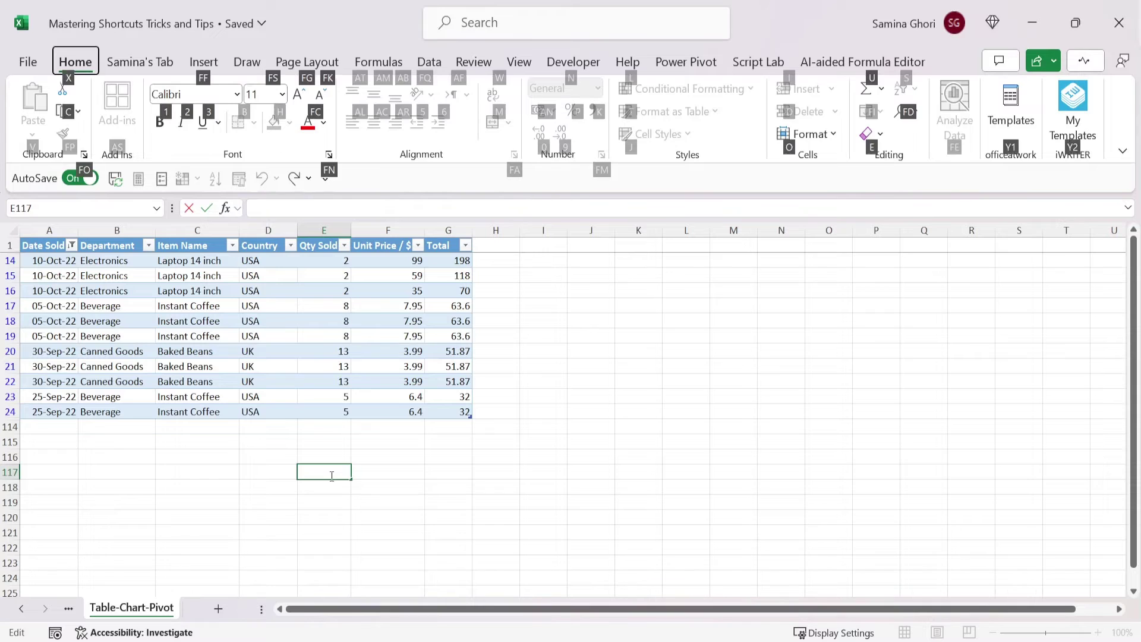
key(Escape)
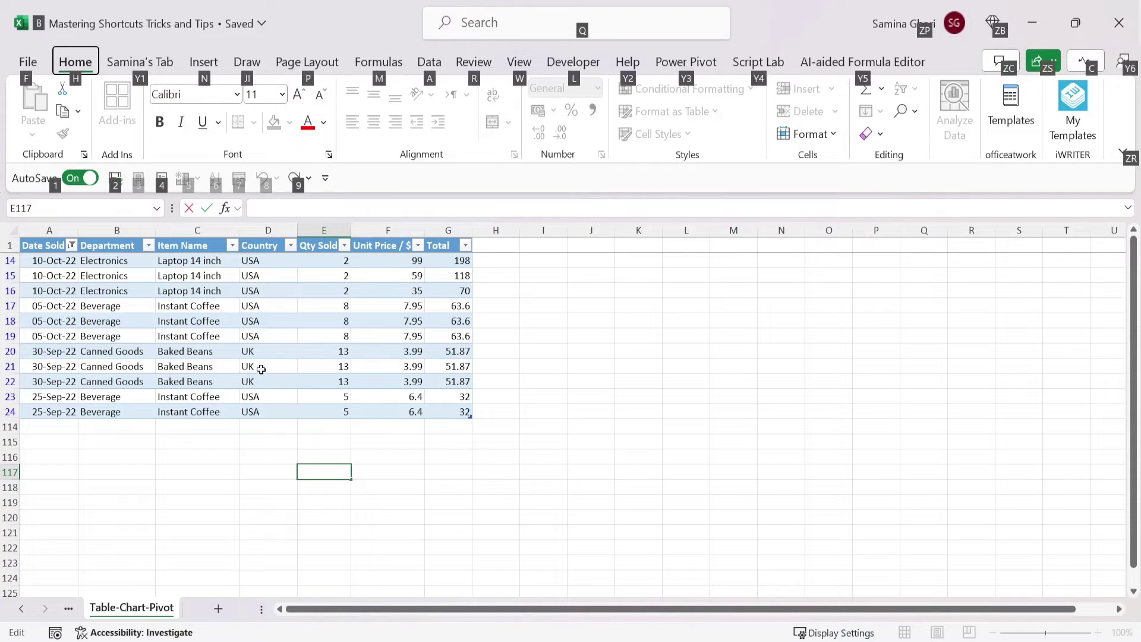
Clear the Date Sold filter so all rows of the sales table show again
click(292, 380)
key(alt)
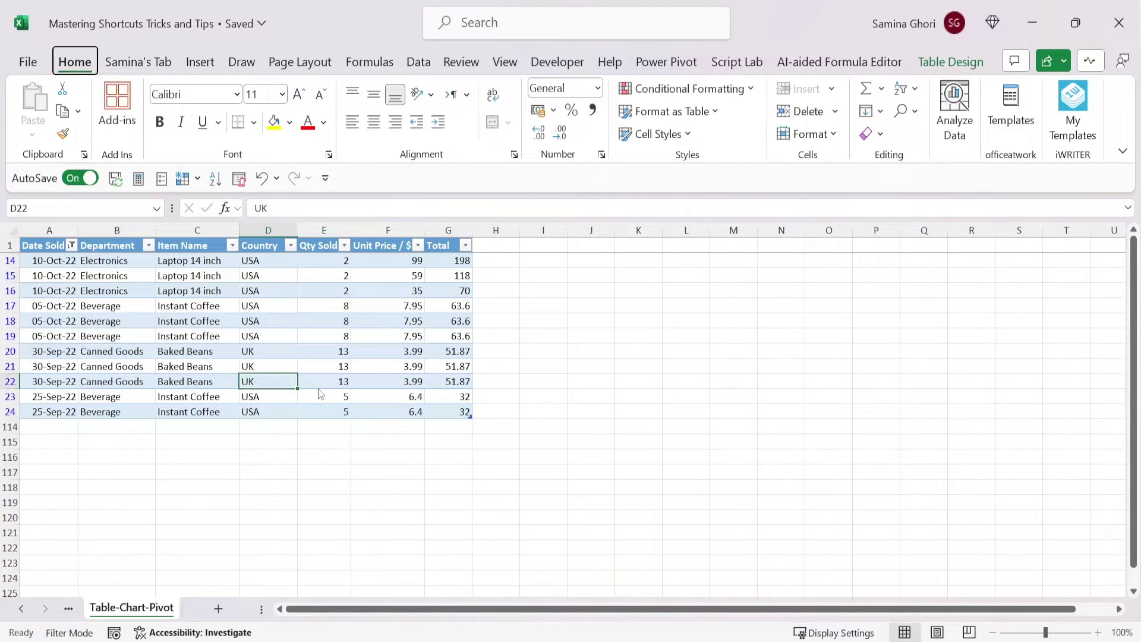
key(h)
key(s)
key(c)
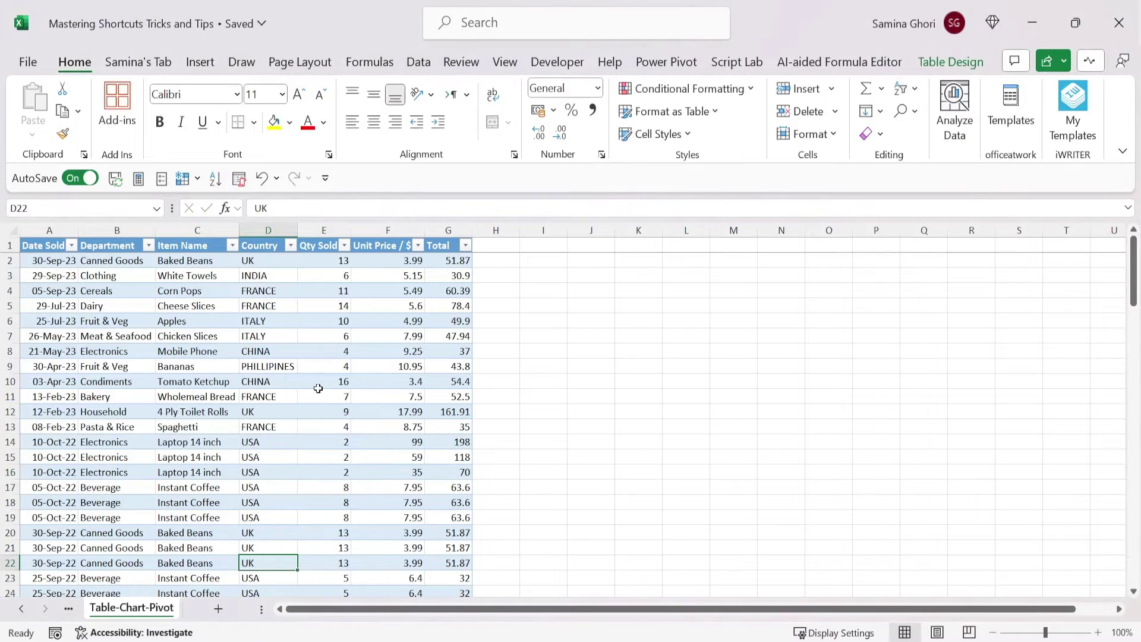
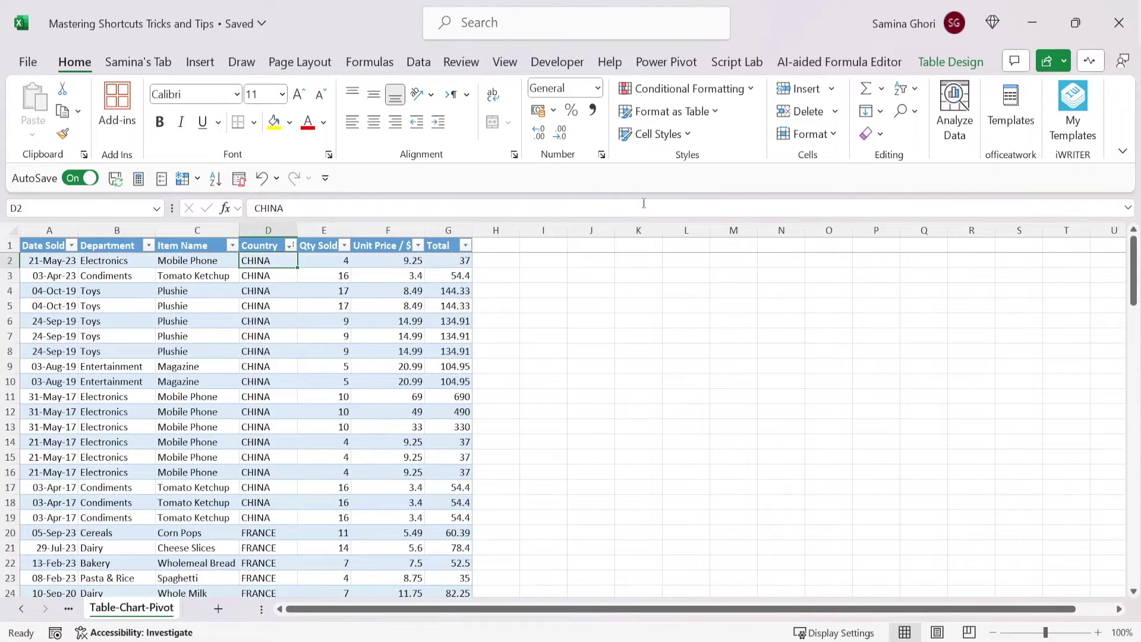
Start a custom sort of the sales table and move its dialog clear of the table's columns
key(F2)
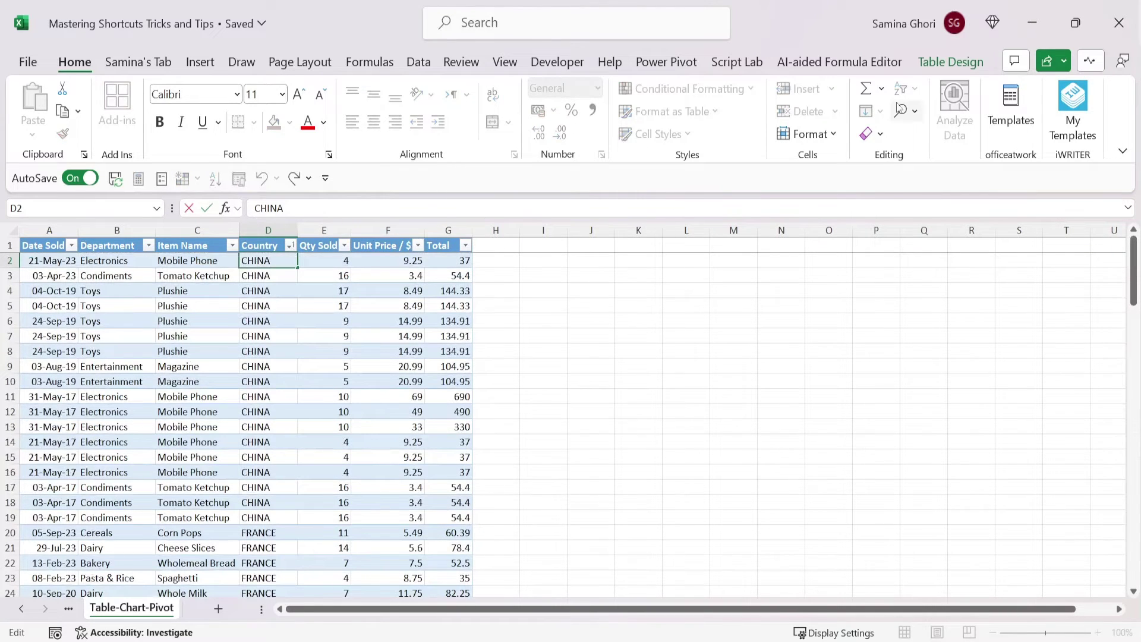
key(Escape)
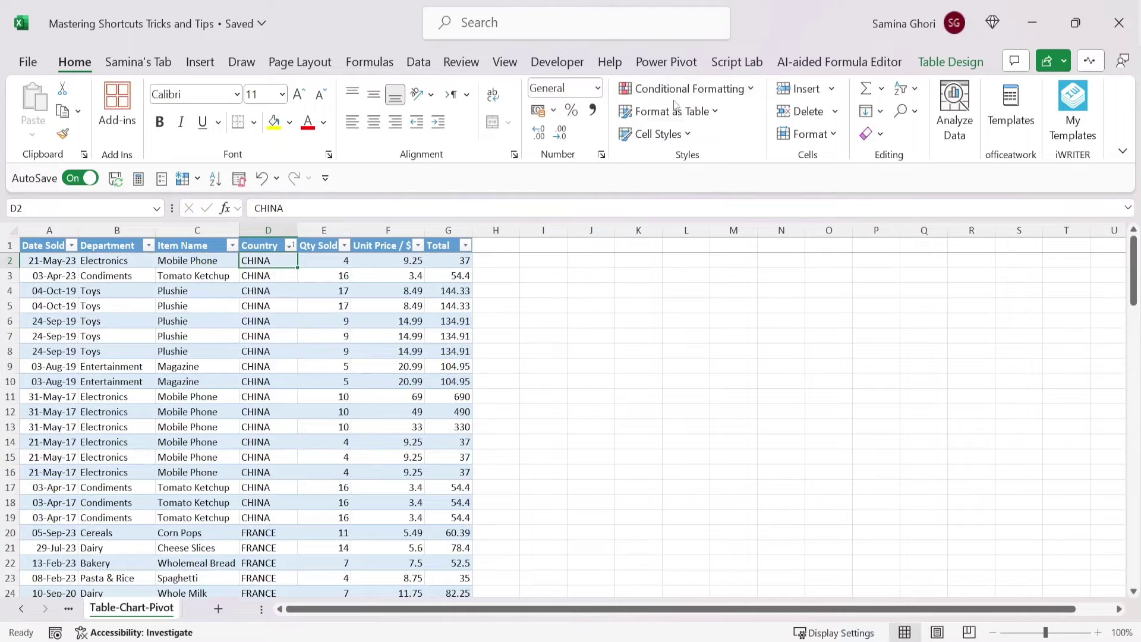
key(alt)
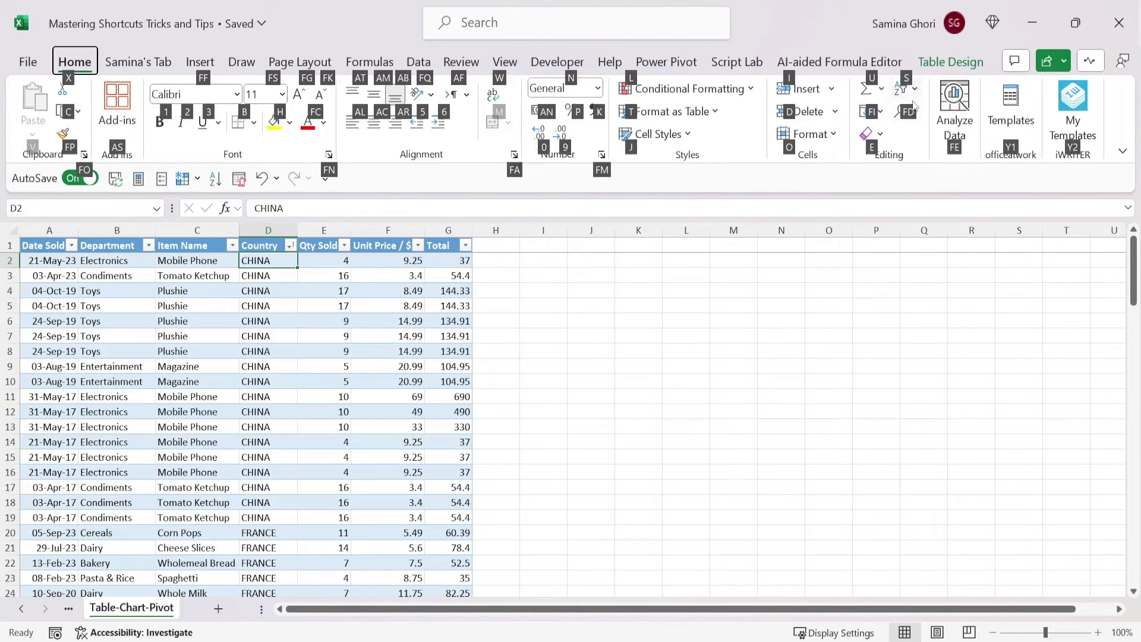
key(s)
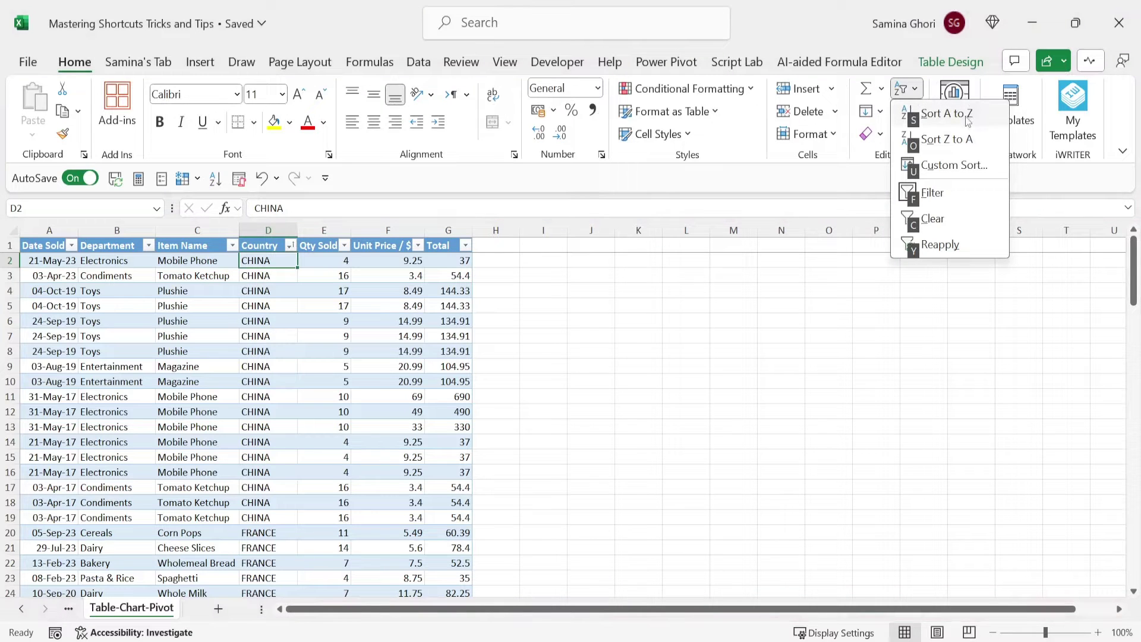
click(968, 167)
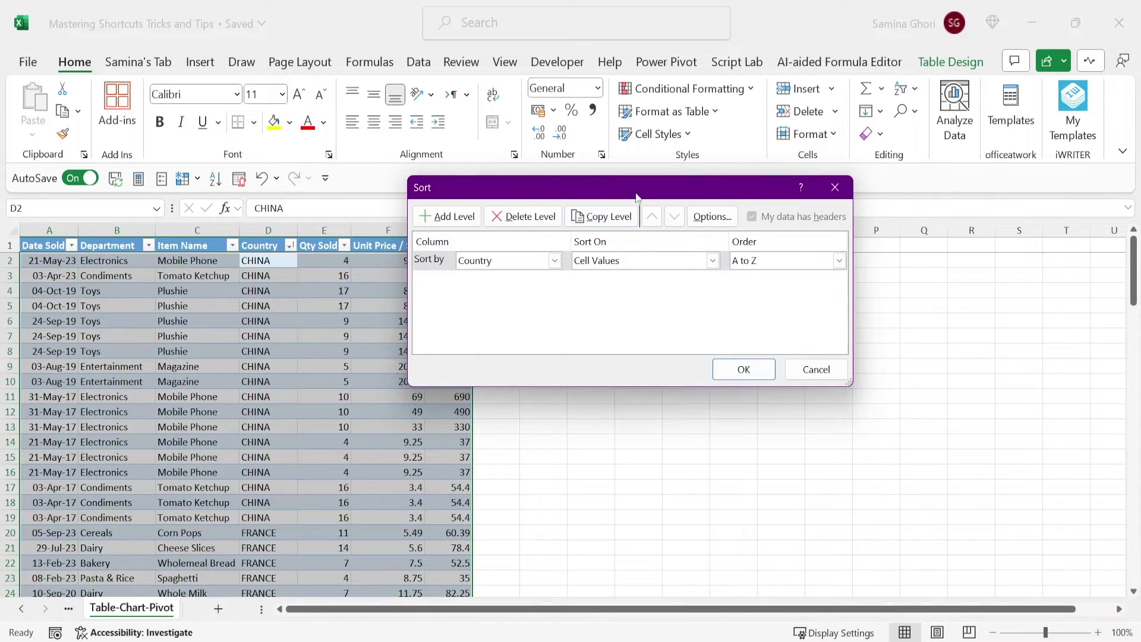
drag(641, 198, 707, 214)
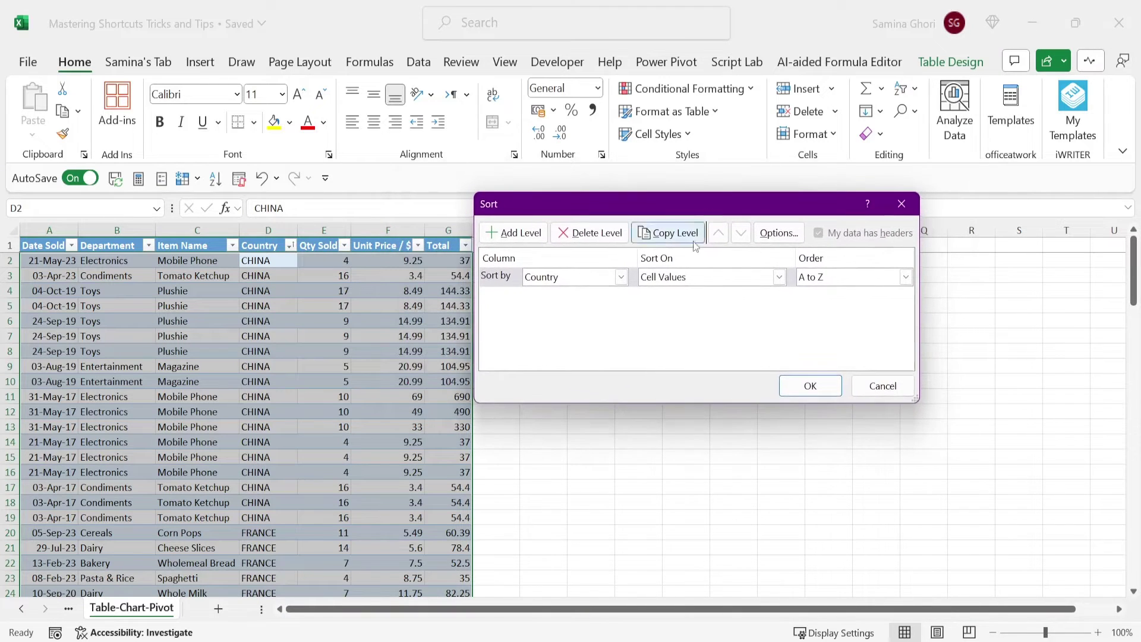
Look at the custom lists offered as a sort order for the Country level, without choosing one
click(783, 280)
click(783, 280)
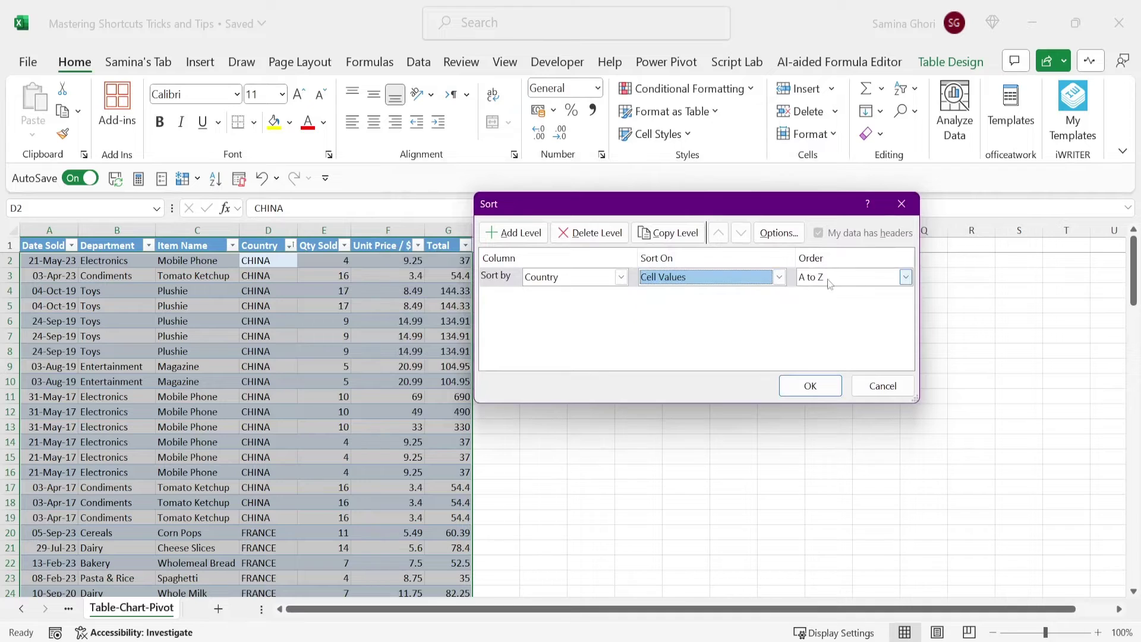
click(904, 279)
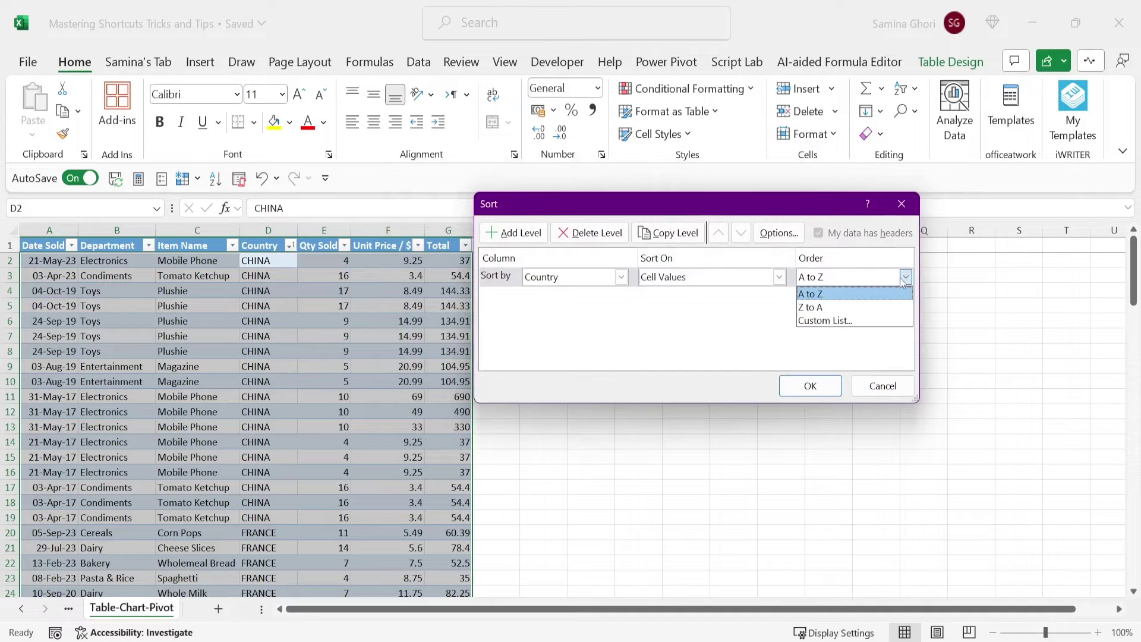
click(829, 321)
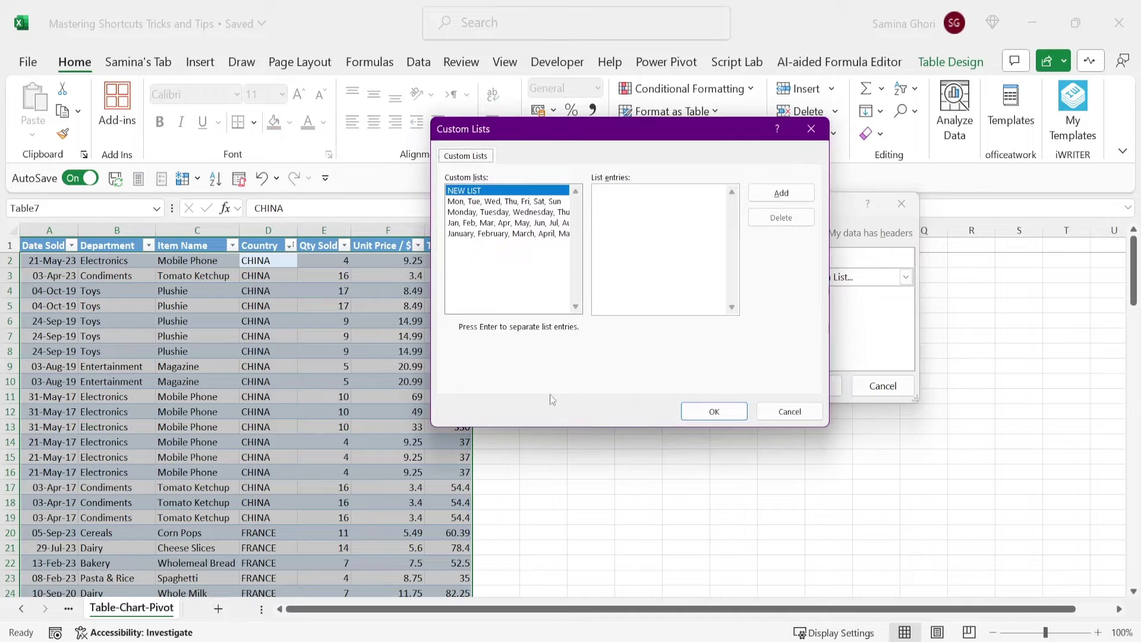
click(794, 412)
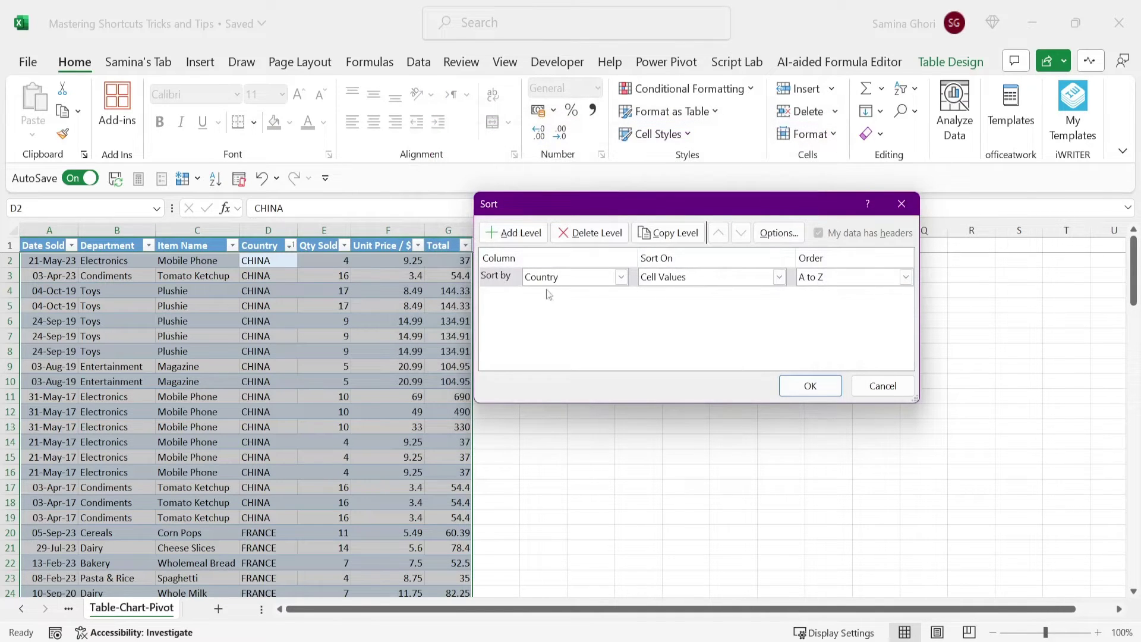
Add a second sort level on the Total column, ordered Largest to Smallest, and apply the sort
click(507, 234)
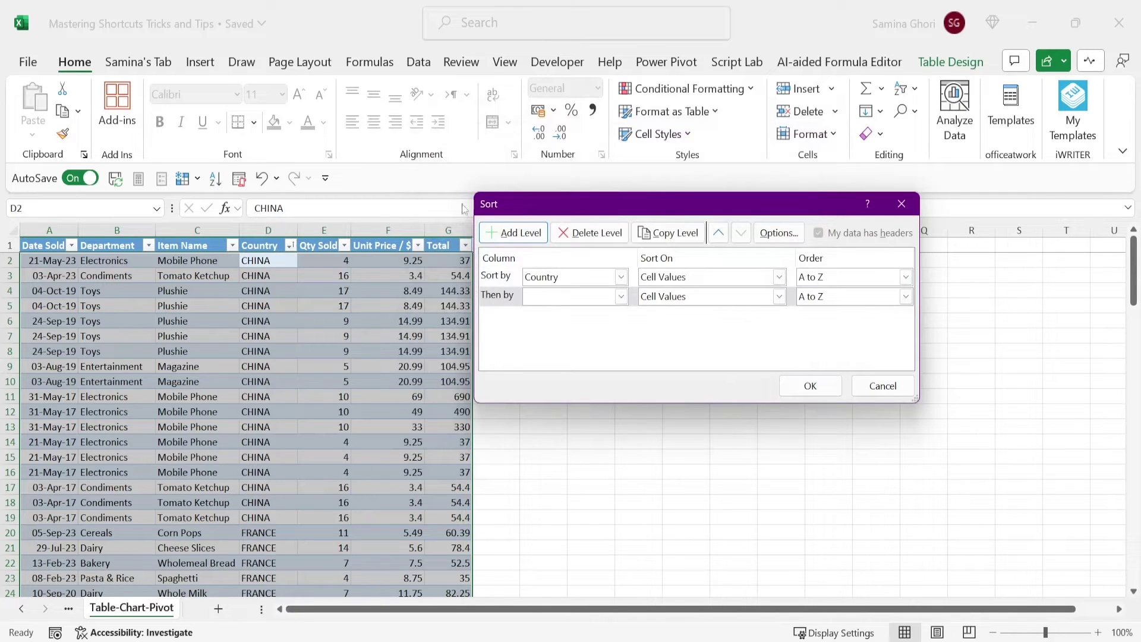
click(621, 296)
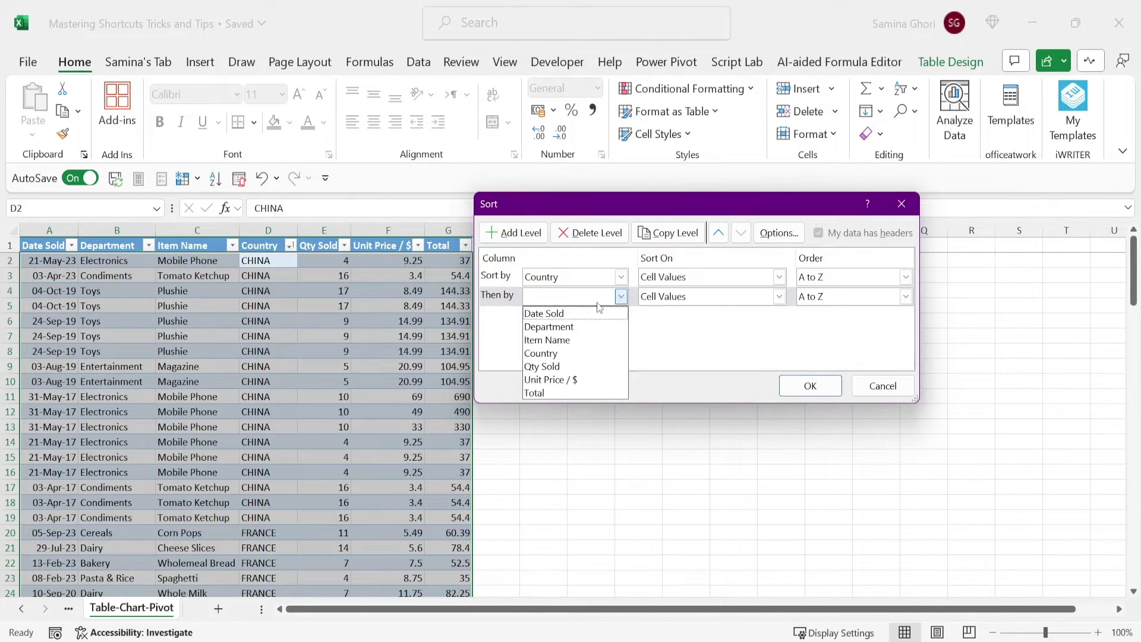
click(540, 393)
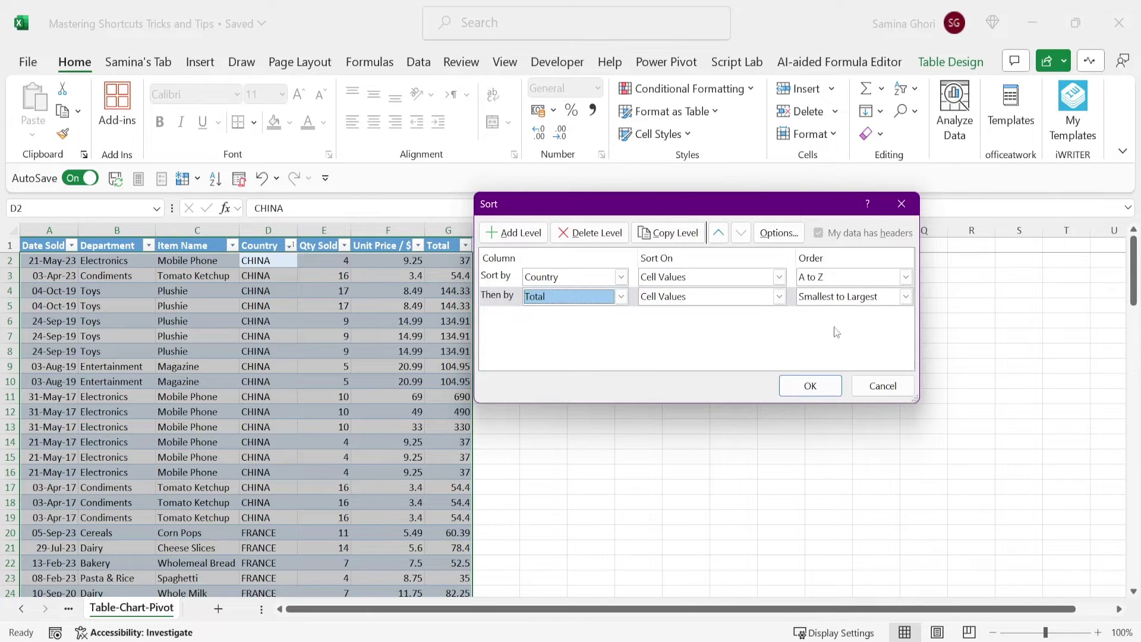
click(844, 298)
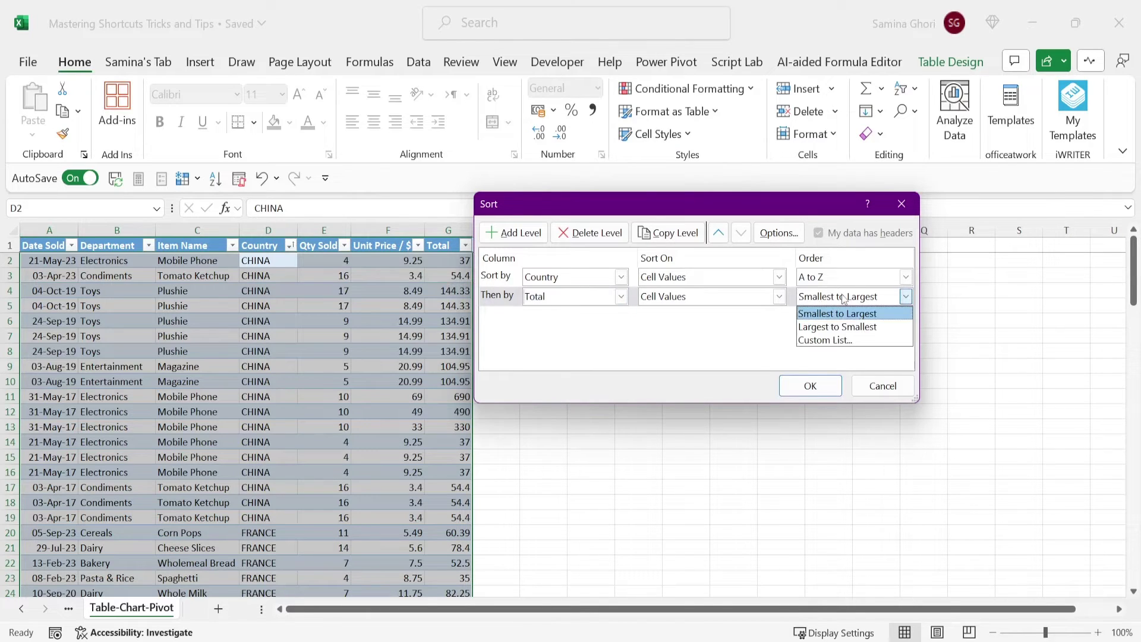
click(827, 328)
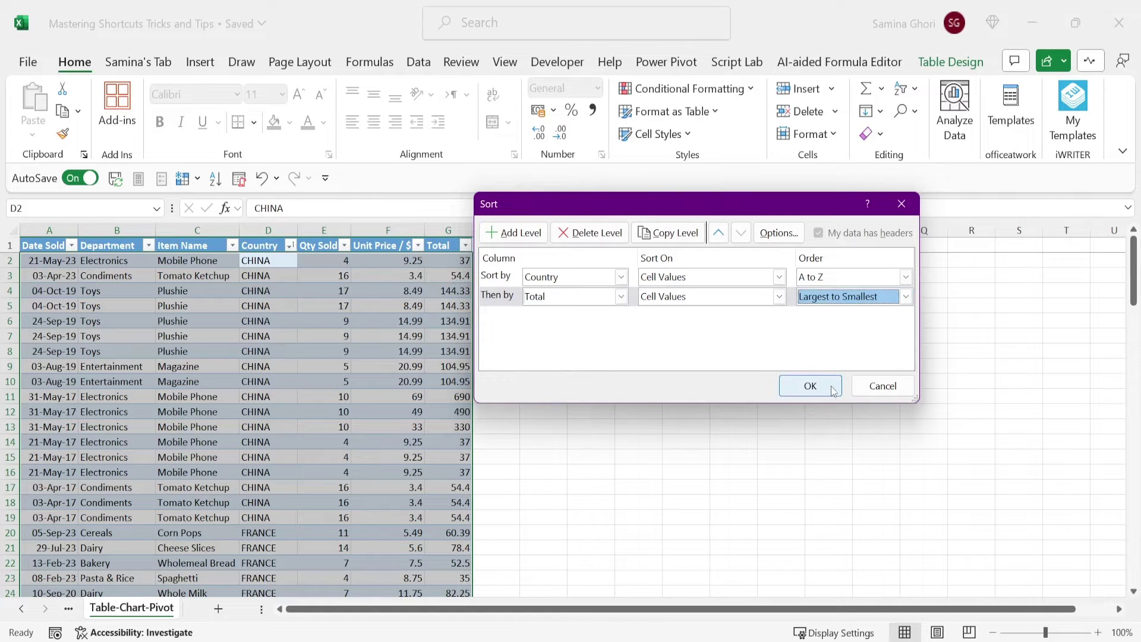
click(802, 395)
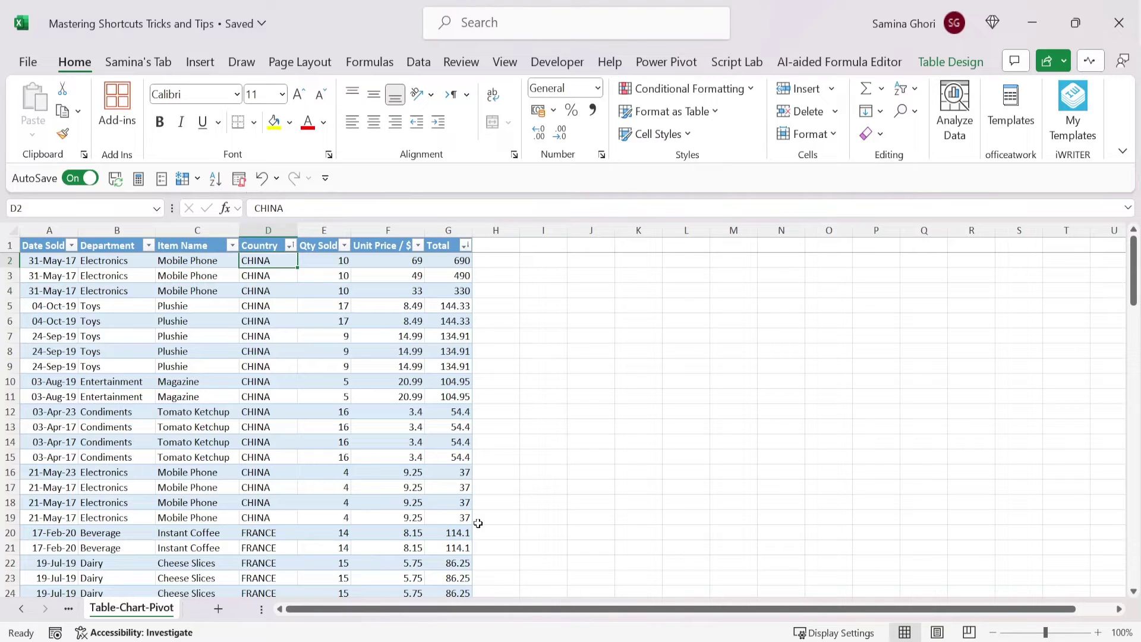
Clear the sort settings from the table's Country and Total columns
key(alt+a)
key(c)
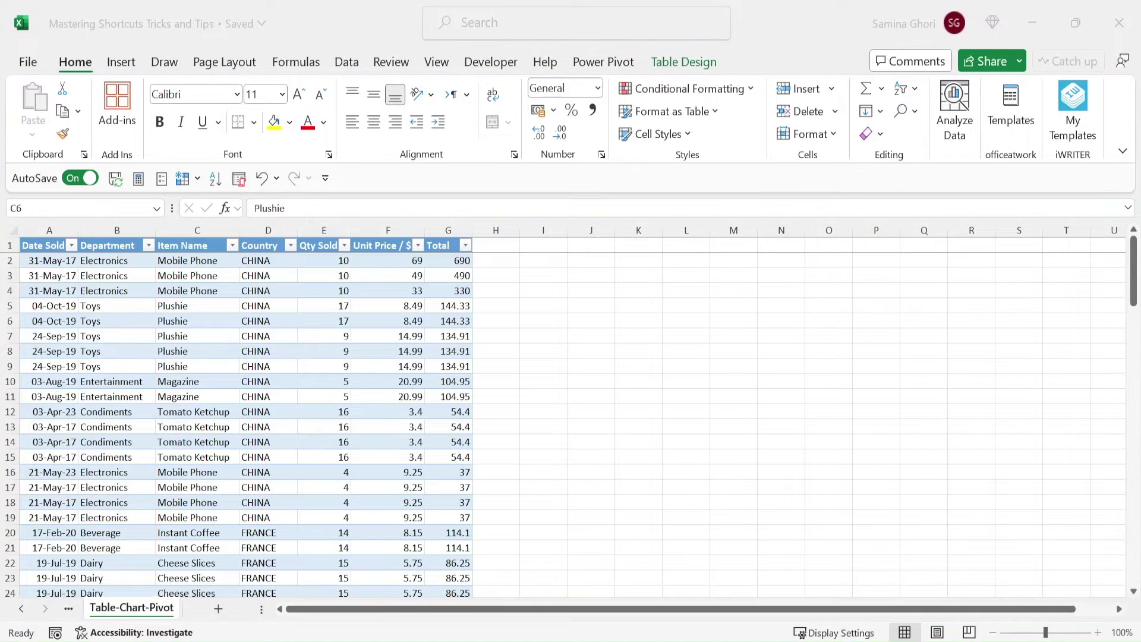
Apply the yellow bordered style with banded rows from the Light table styles to the sales table
click(179, 321)
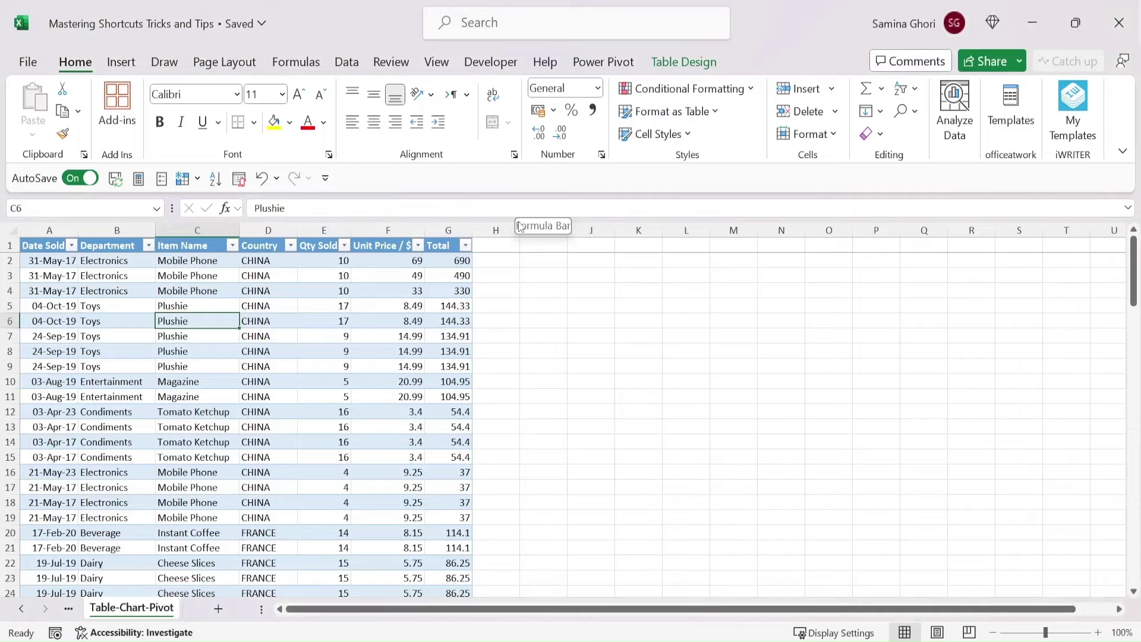
key(alt)
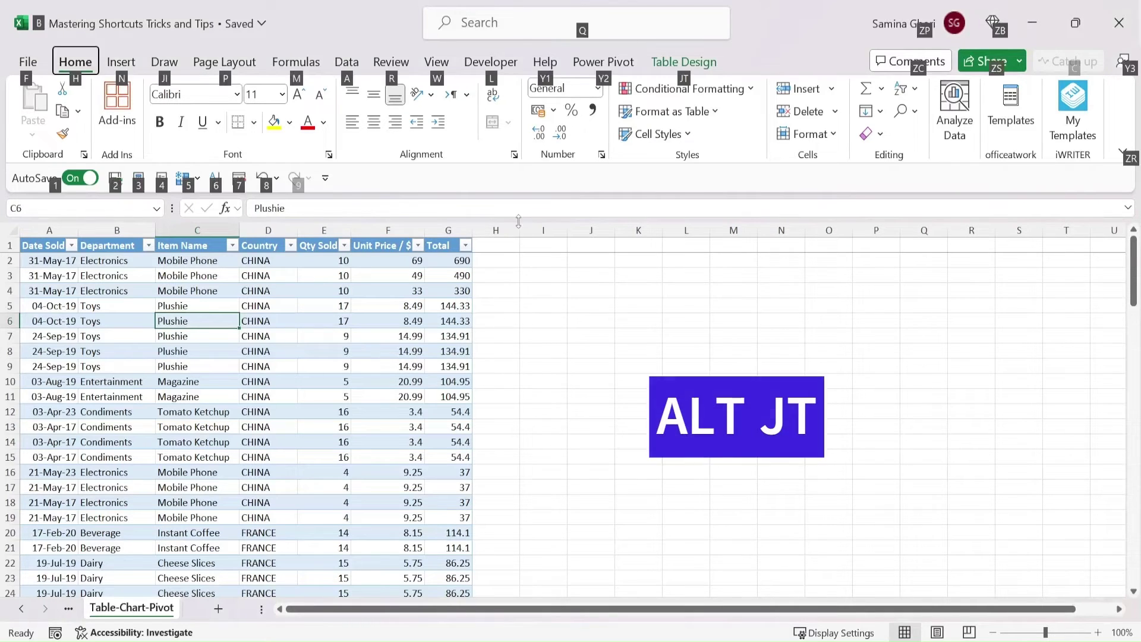
key(j)
key(t)
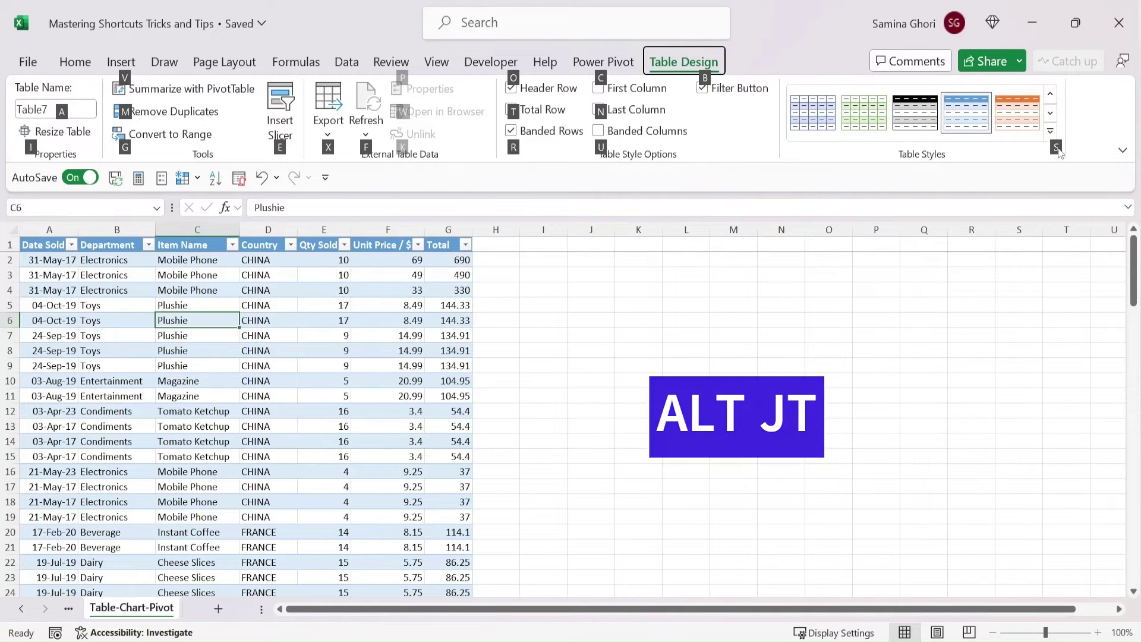
key(s)
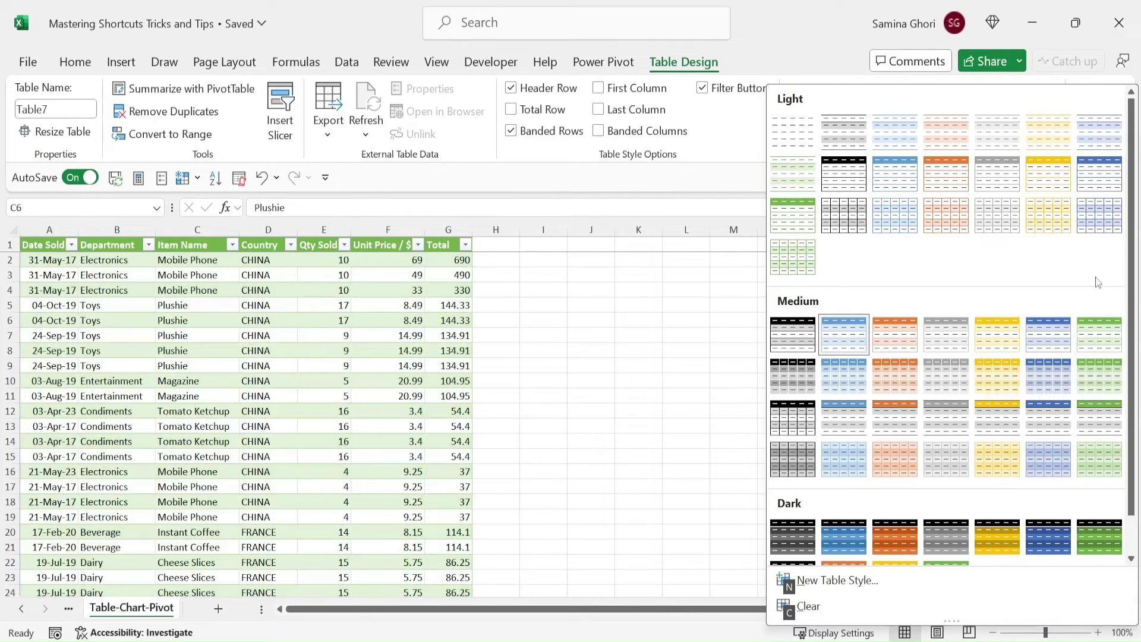
click(1061, 235)
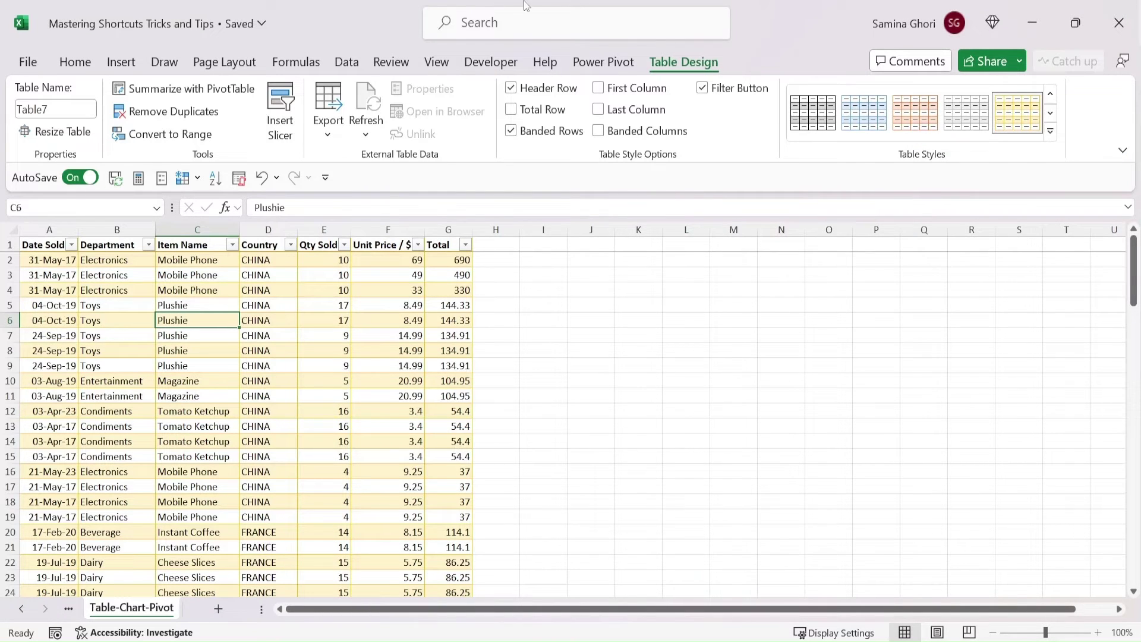
Rename the table as Sales_data_table
click(63, 105)
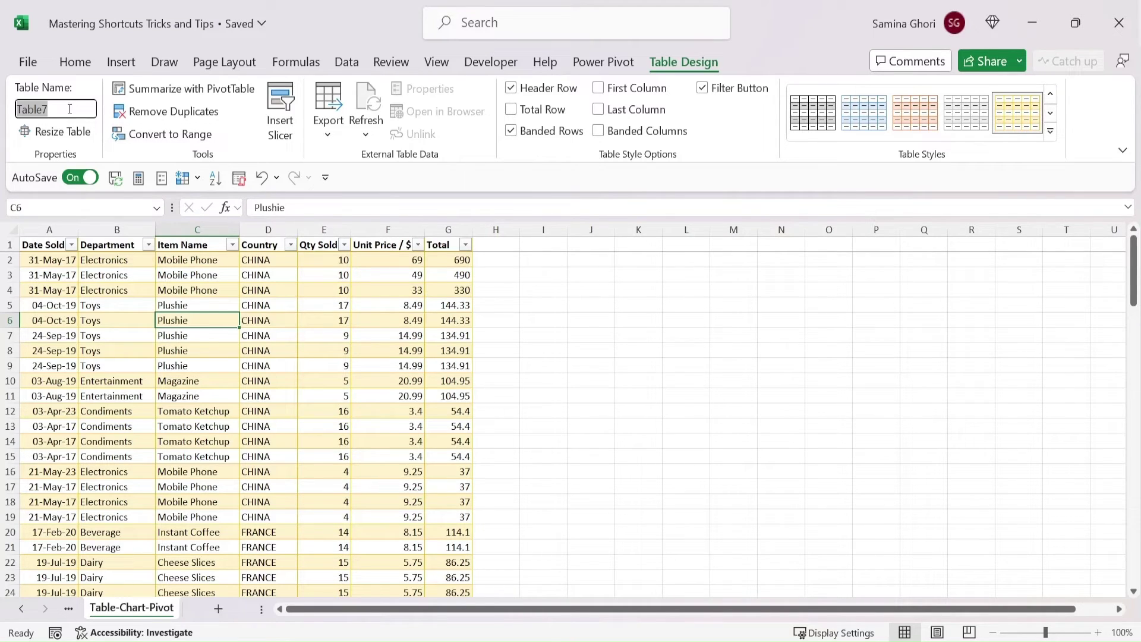
text(Sa)
text(les_data_tab)
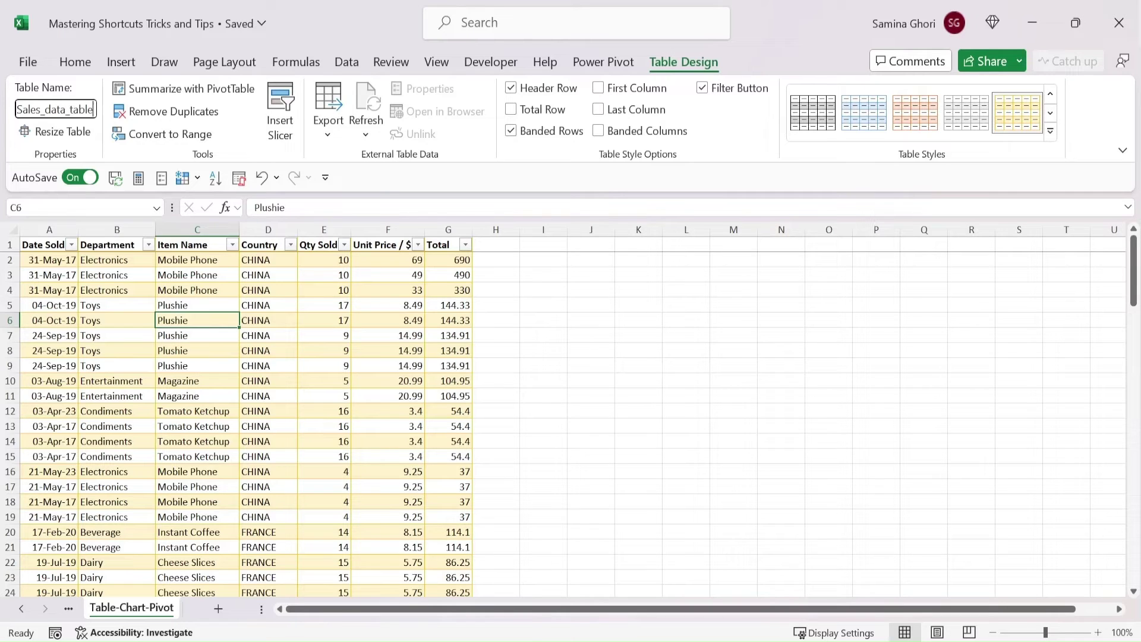
key(Return)
Hide the table's header row and show it again
click(212, 300)
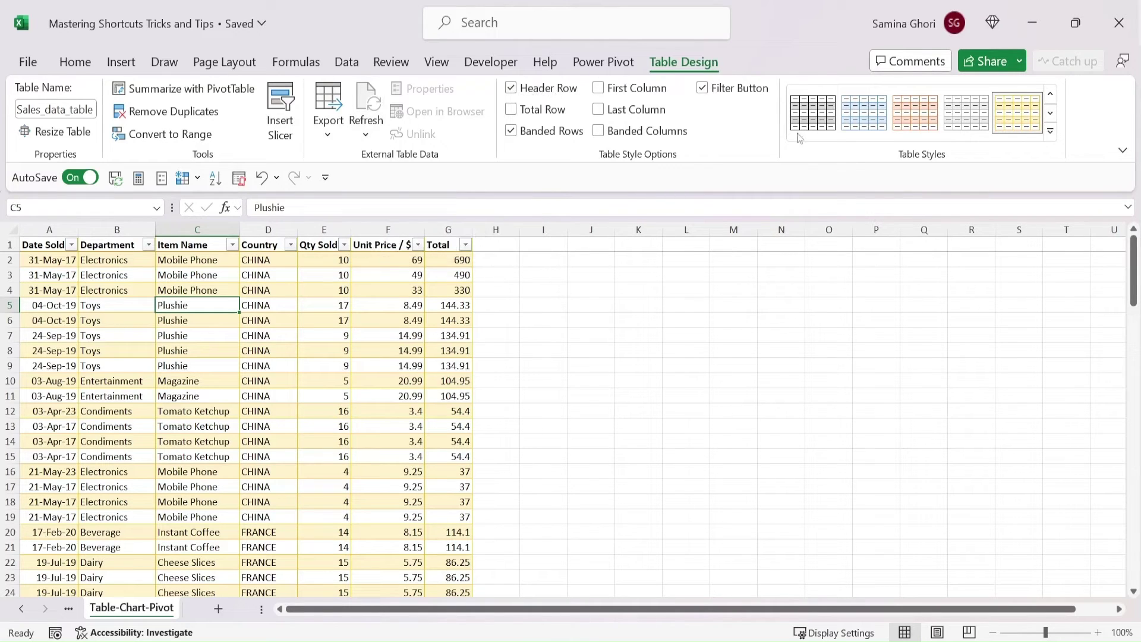
click(511, 89)
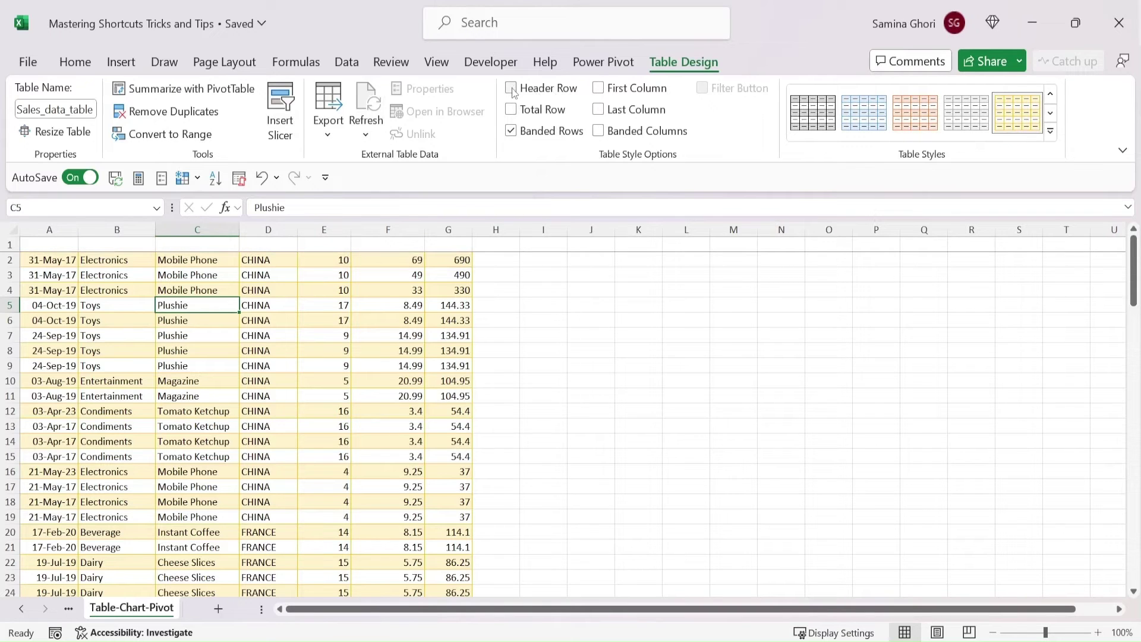
click(512, 89)
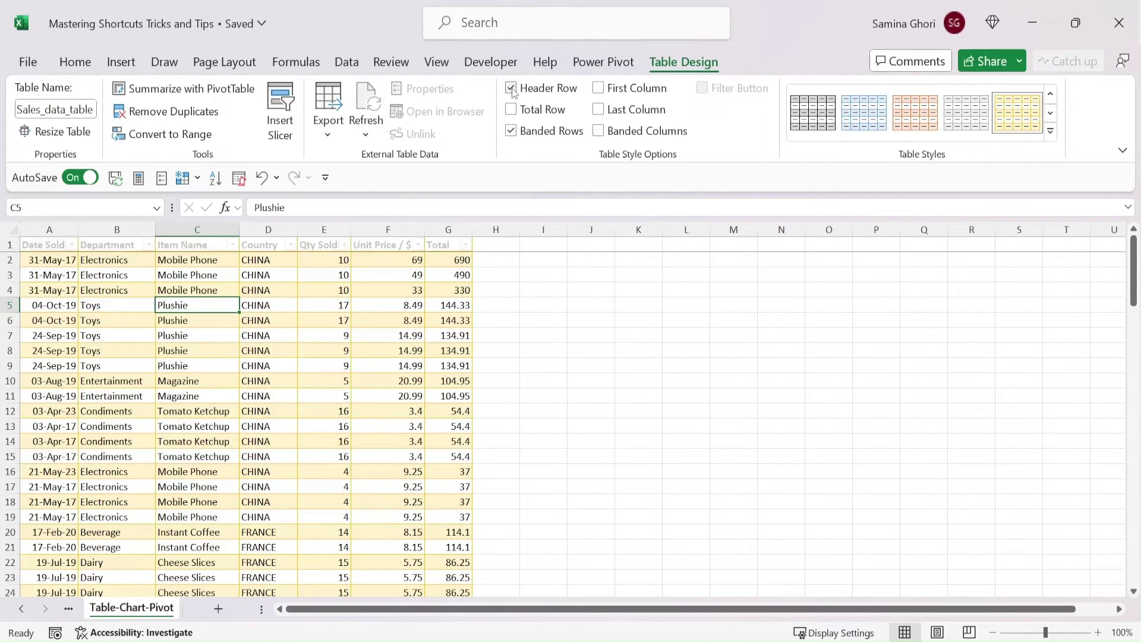
Go to the end of the Unit Price column, add a total row to the table and remove it again
click(406, 336)
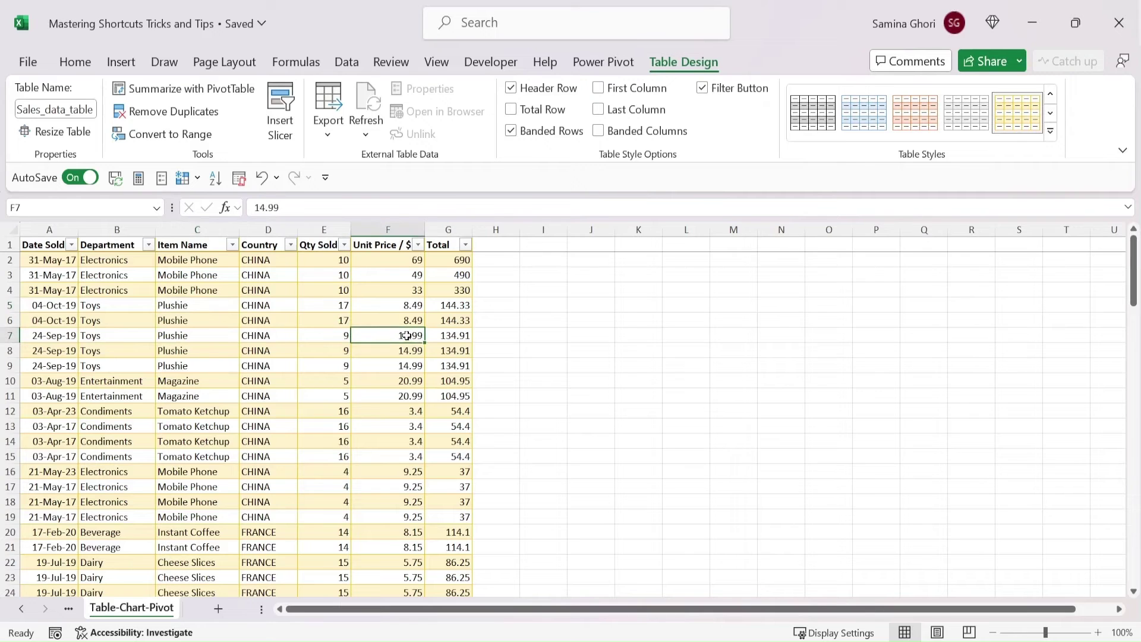
key(ctrl+Down)
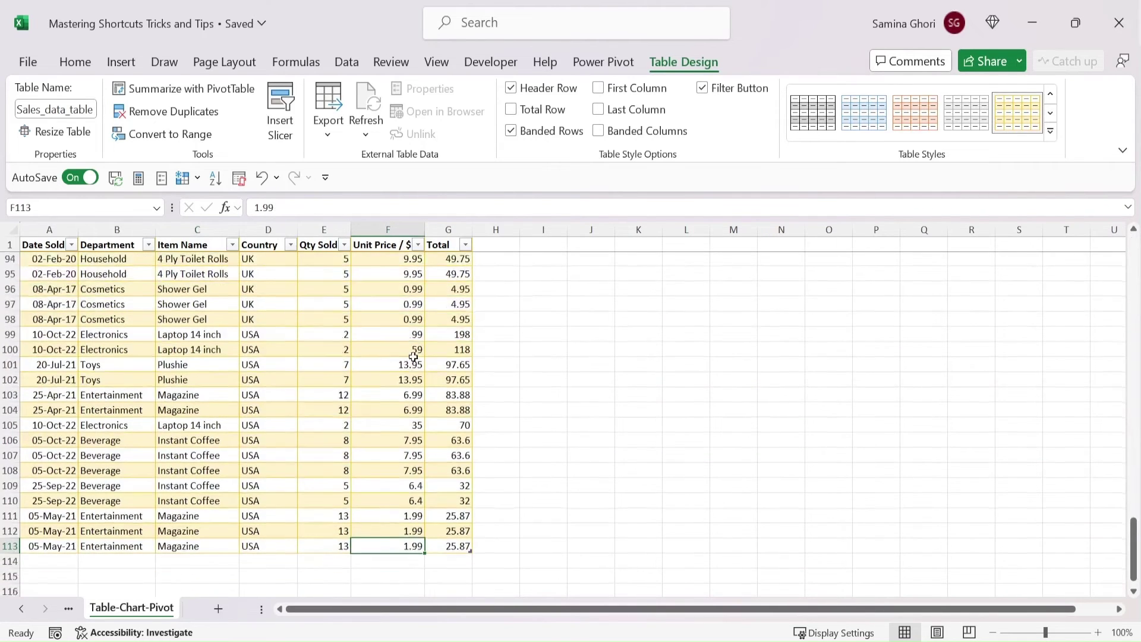
click(512, 110)
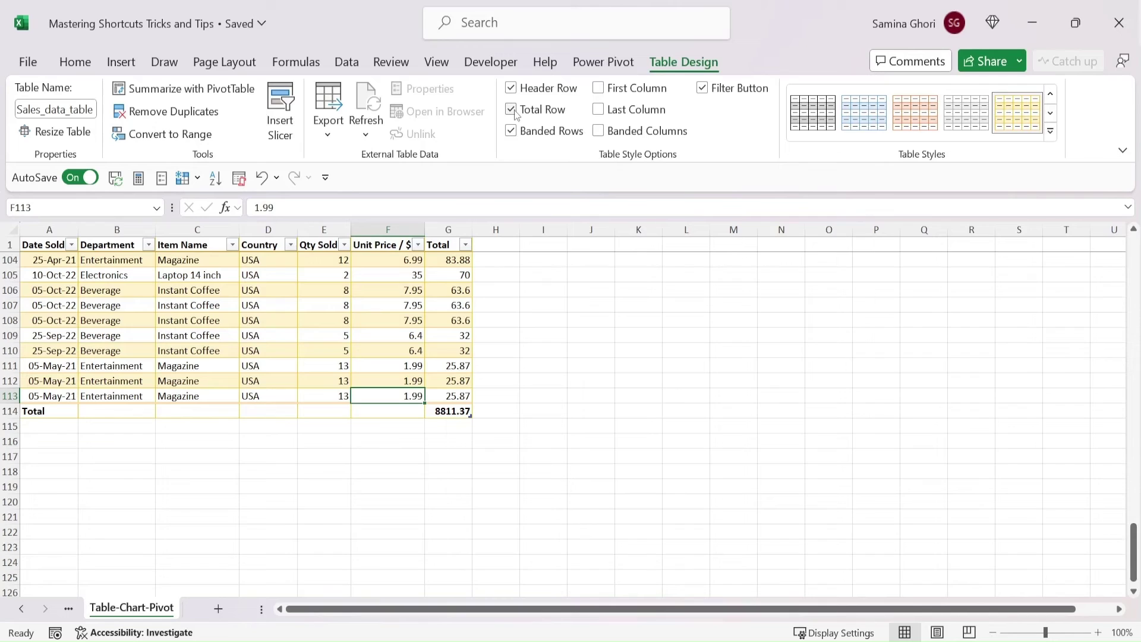
click(512, 110)
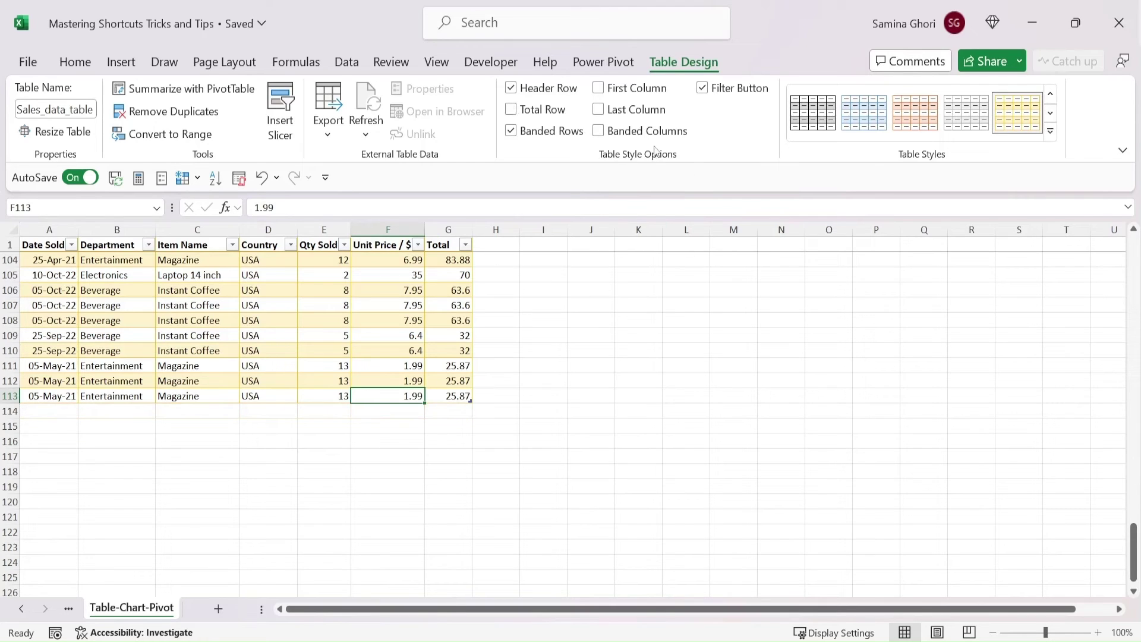
Turn on the Last Column emphasis for the table
click(599, 110)
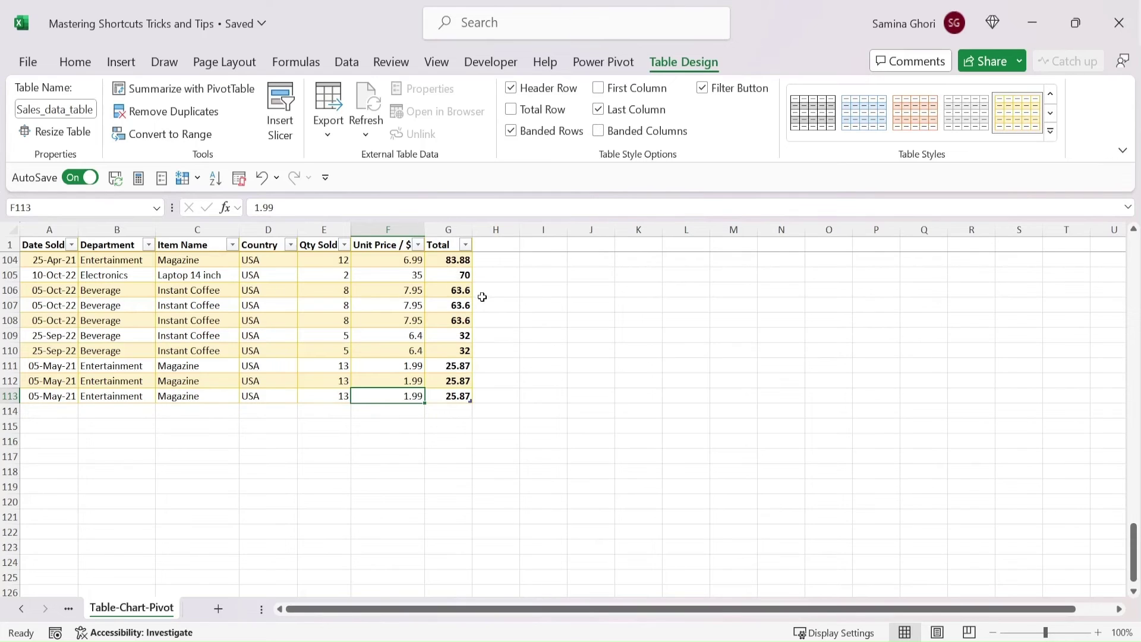
Turn on the First Column emphasis for the sales table and view the bold dates up to the first row
scroll(482, 296, up, 1)
click(598, 88)
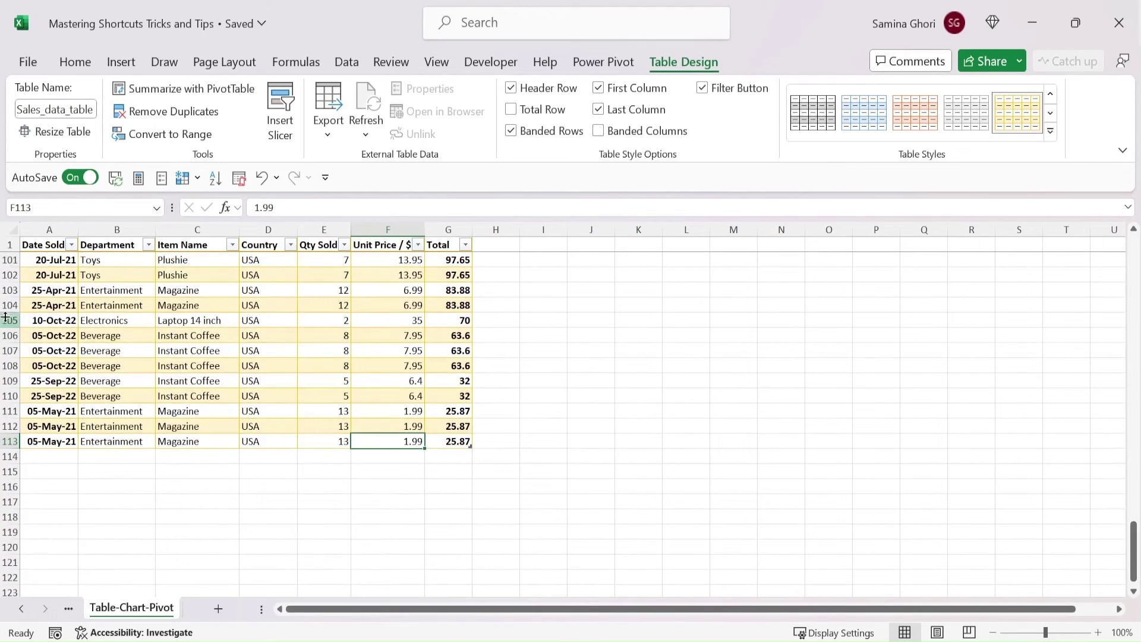
scroll(297, 348, up, 3)
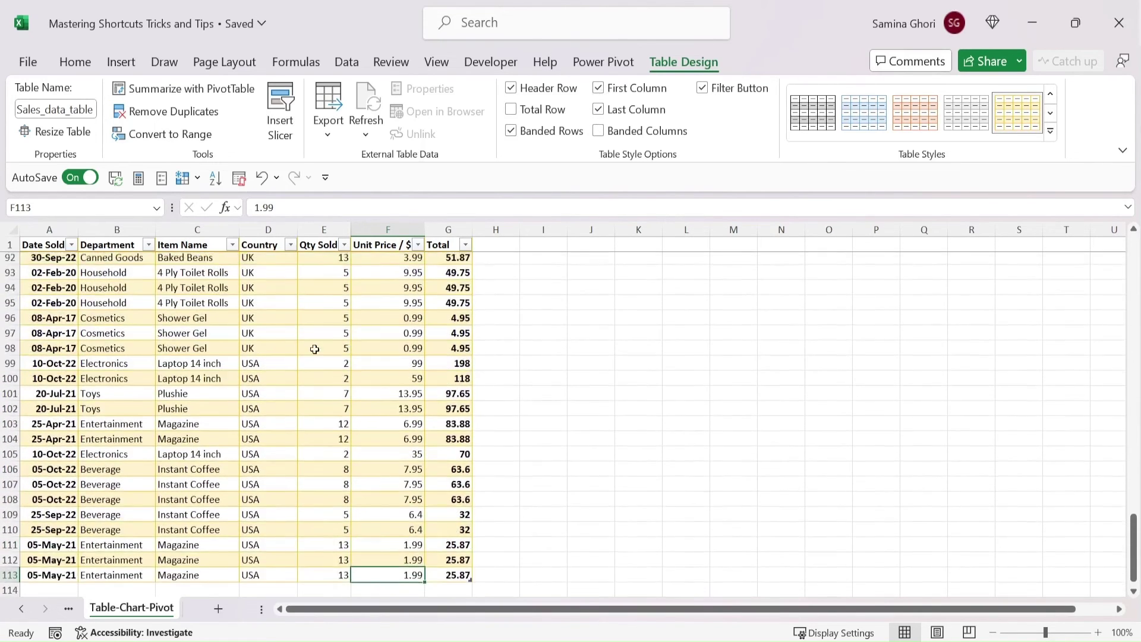
scroll(345, 332, up, 16)
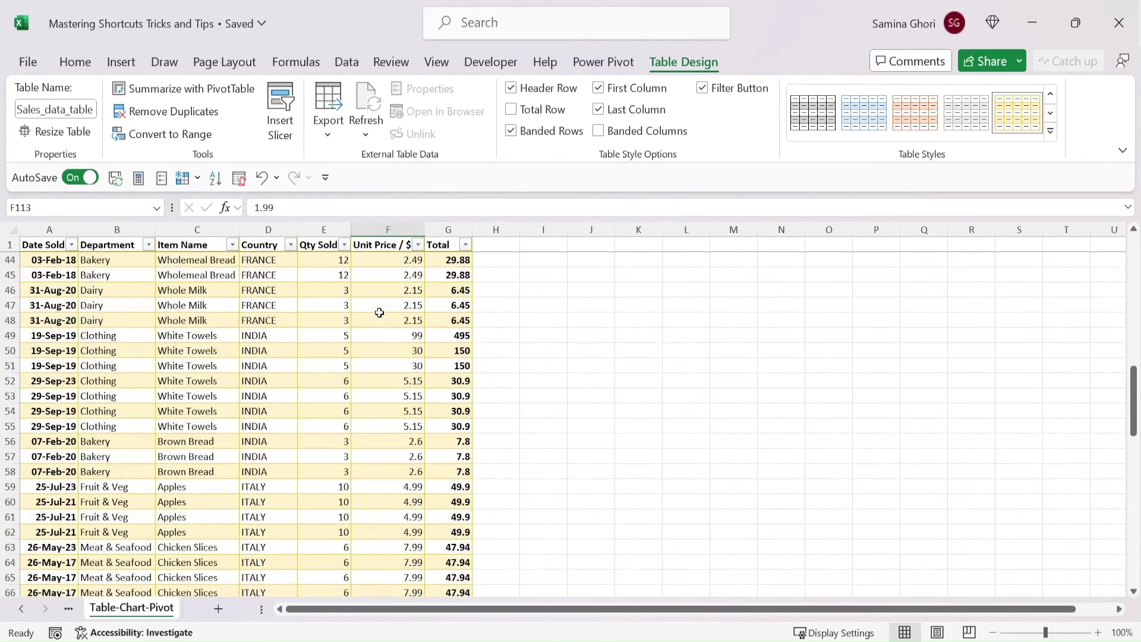
scroll(381, 312, up, 14)
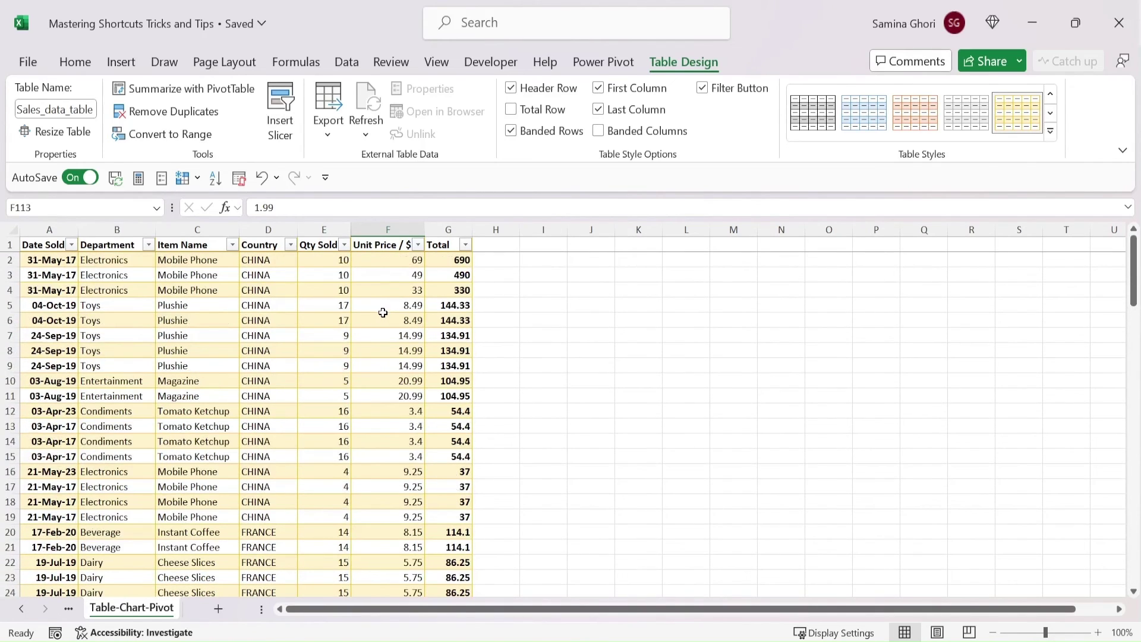
Go to the Unit Price header cell, turn on Banded Columns for the table and turn them off again
click(392, 315)
key(ctrl+Up)
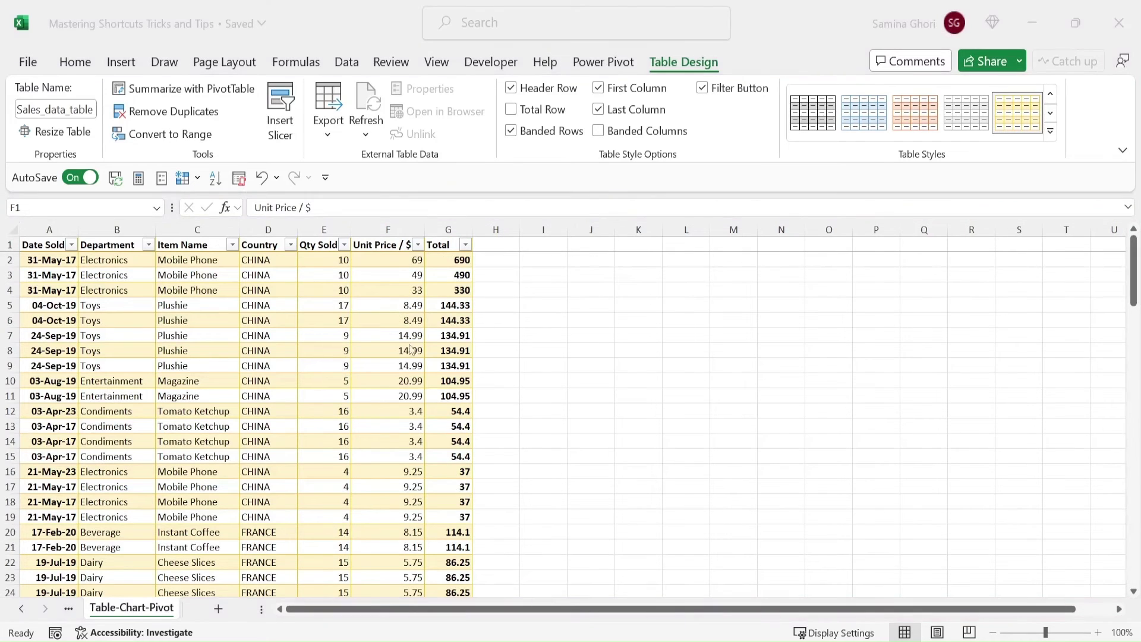
click(598, 132)
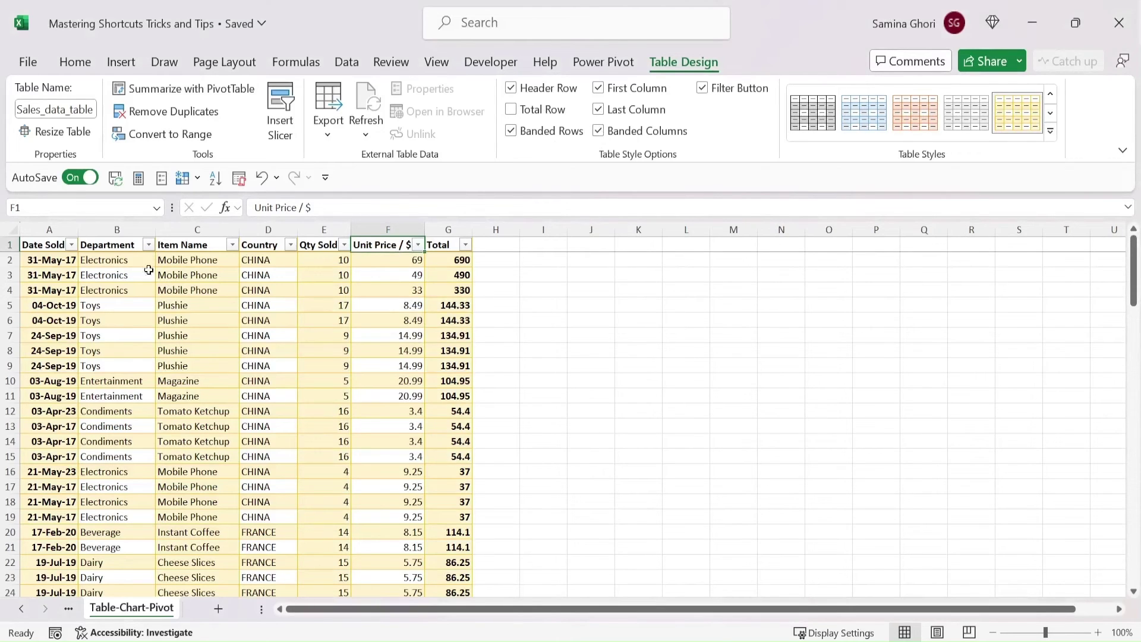
click(598, 130)
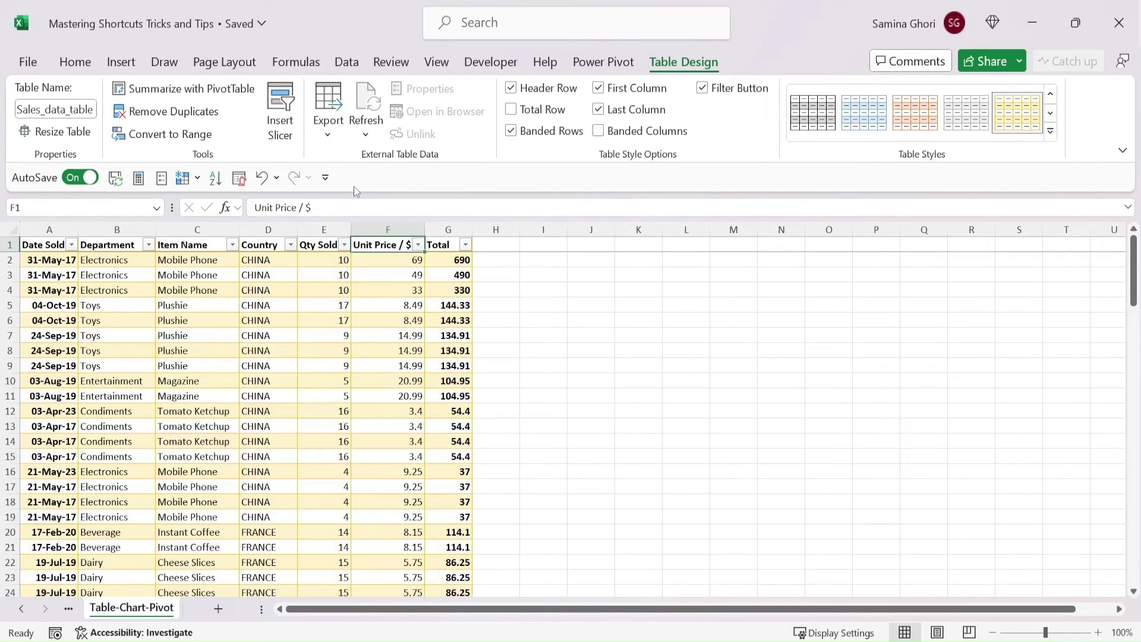
Insert a slicer for the Country field and place it beside the table, just below the header row
click(281, 115)
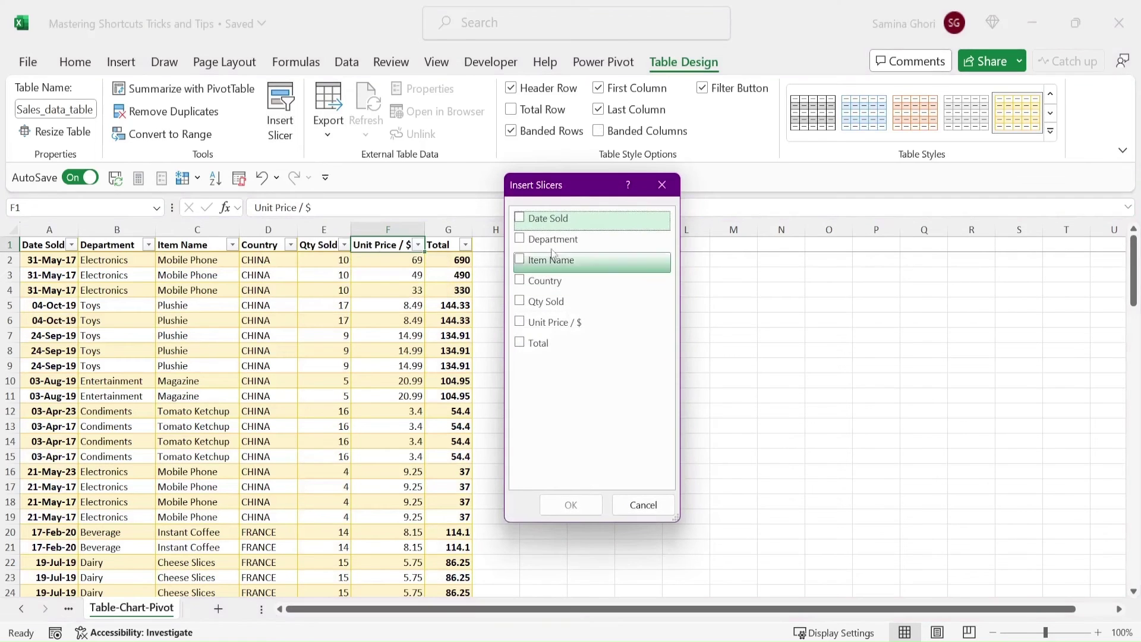
drag(580, 185, 580, 249)
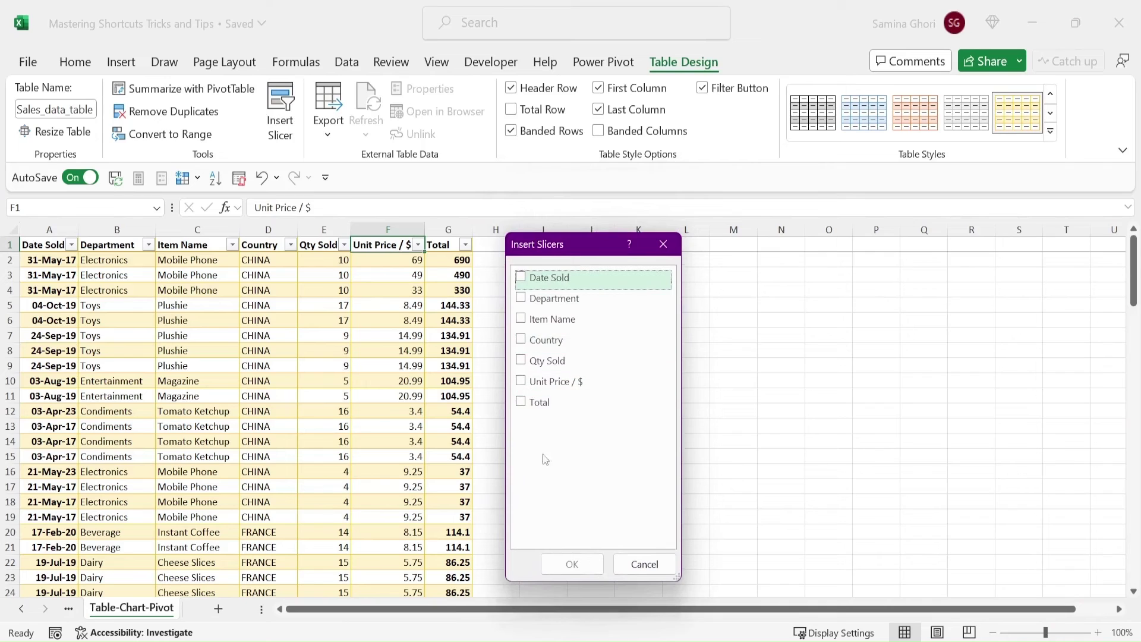
click(524, 342)
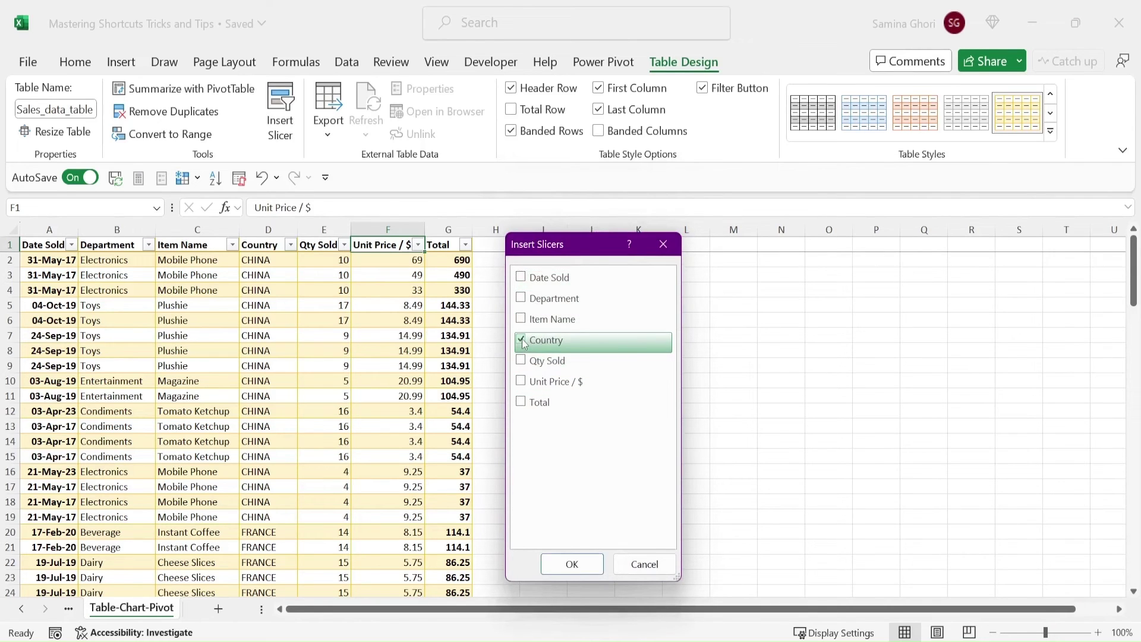
click(572, 563)
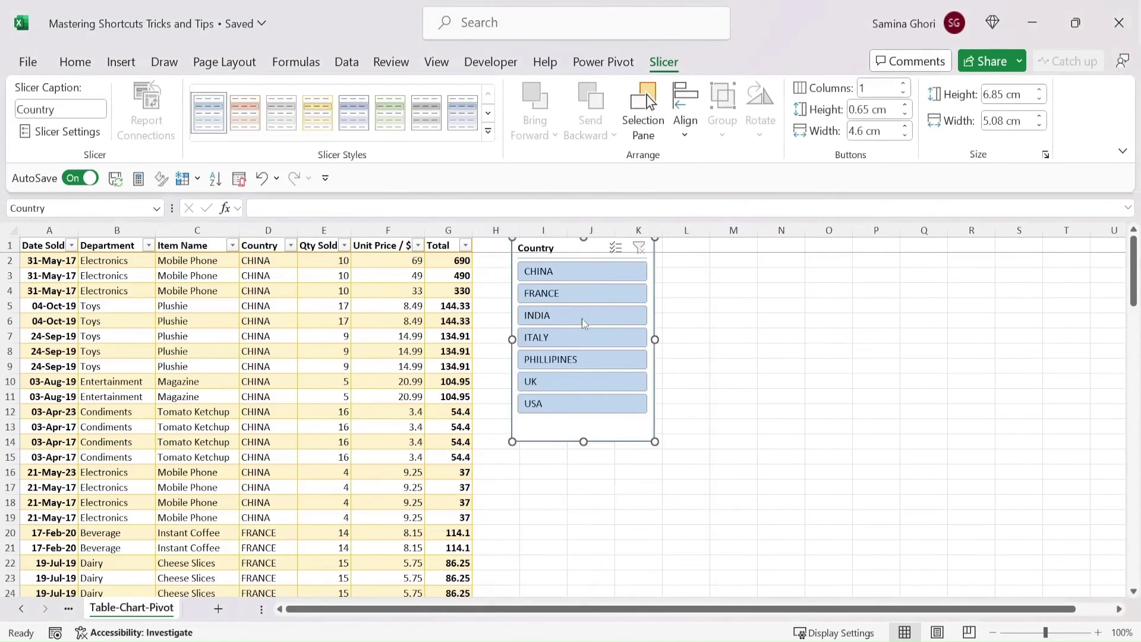
drag(633, 447, 627, 471)
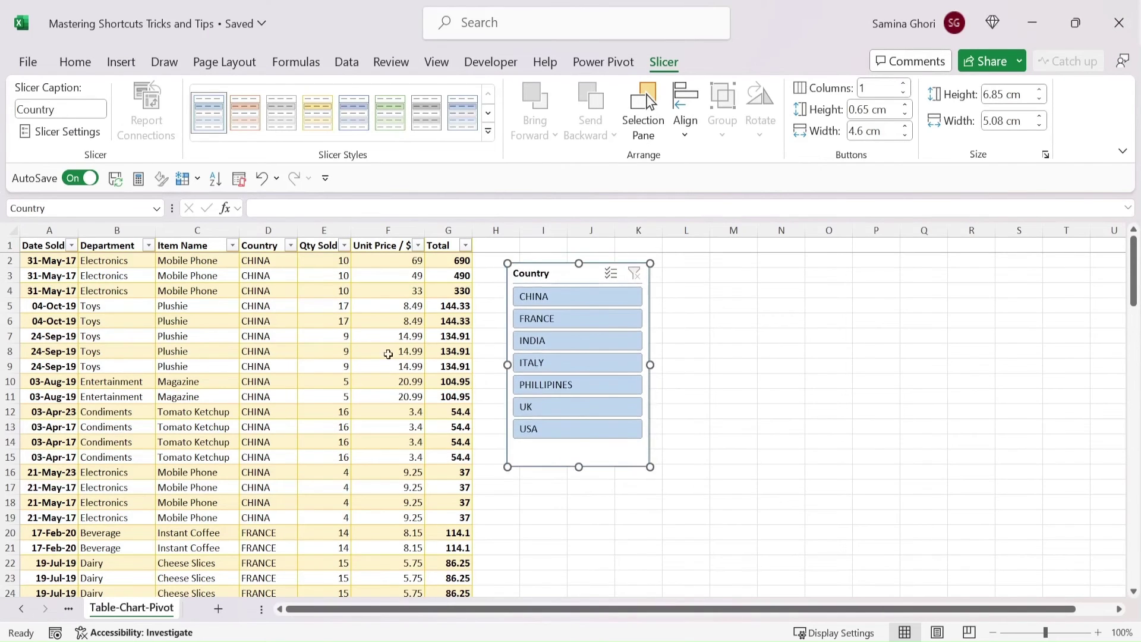
Filter the table to INDIA with the Country slicer, clear the filter and select an empty cell outside the table
click(559, 344)
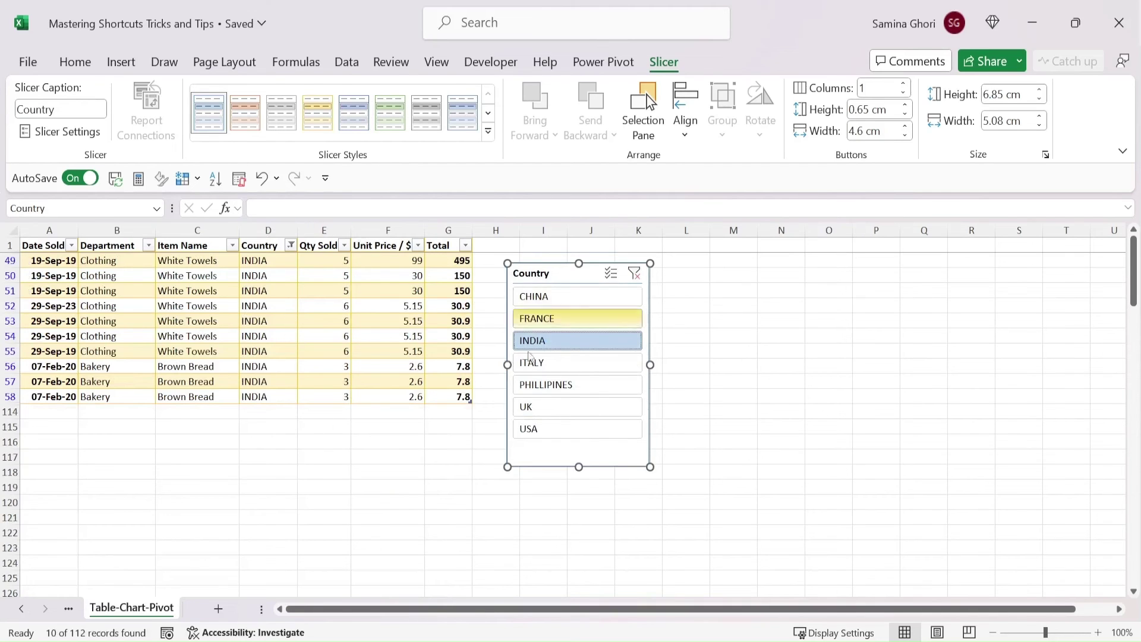
click(634, 273)
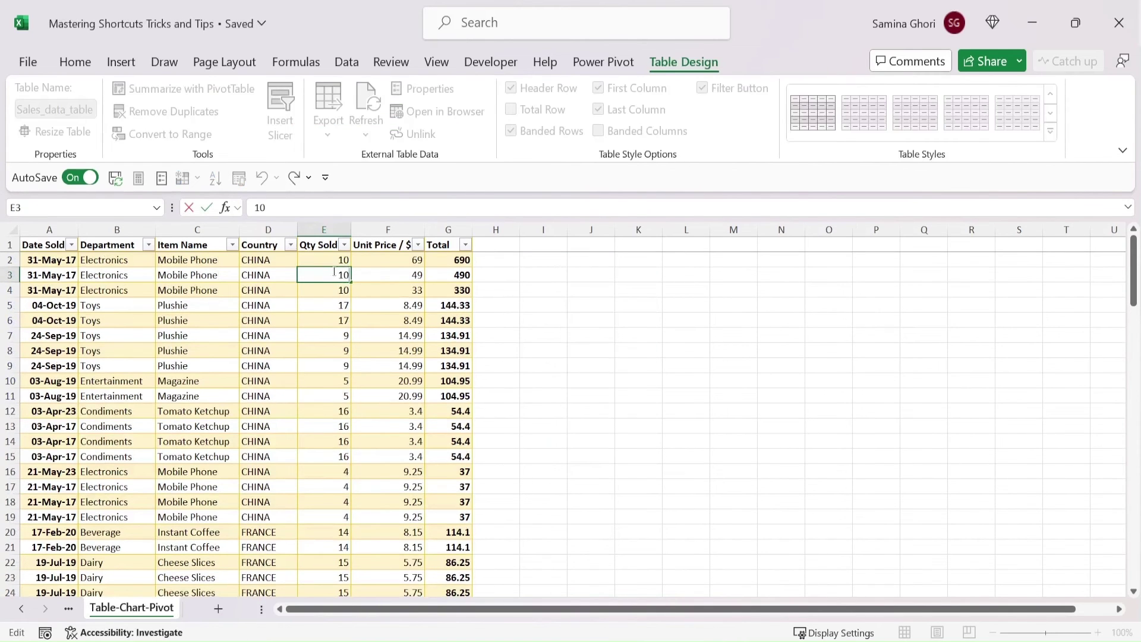
click(620, 368)
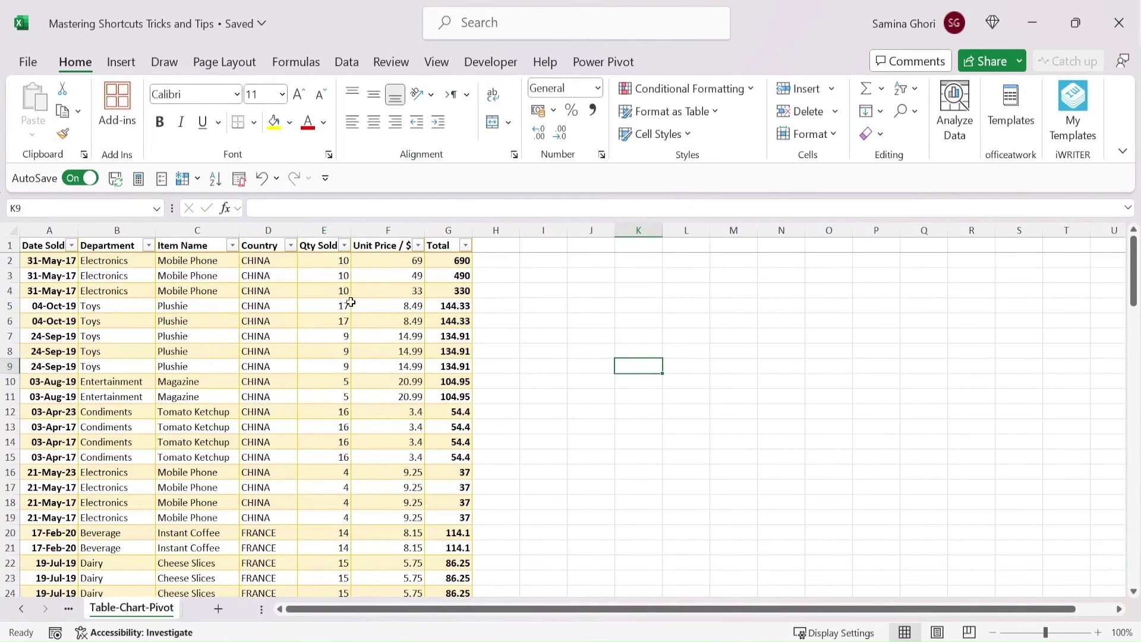
Hide the filter buttons in the table's header row and convert the table to a normal range
click(351, 302)
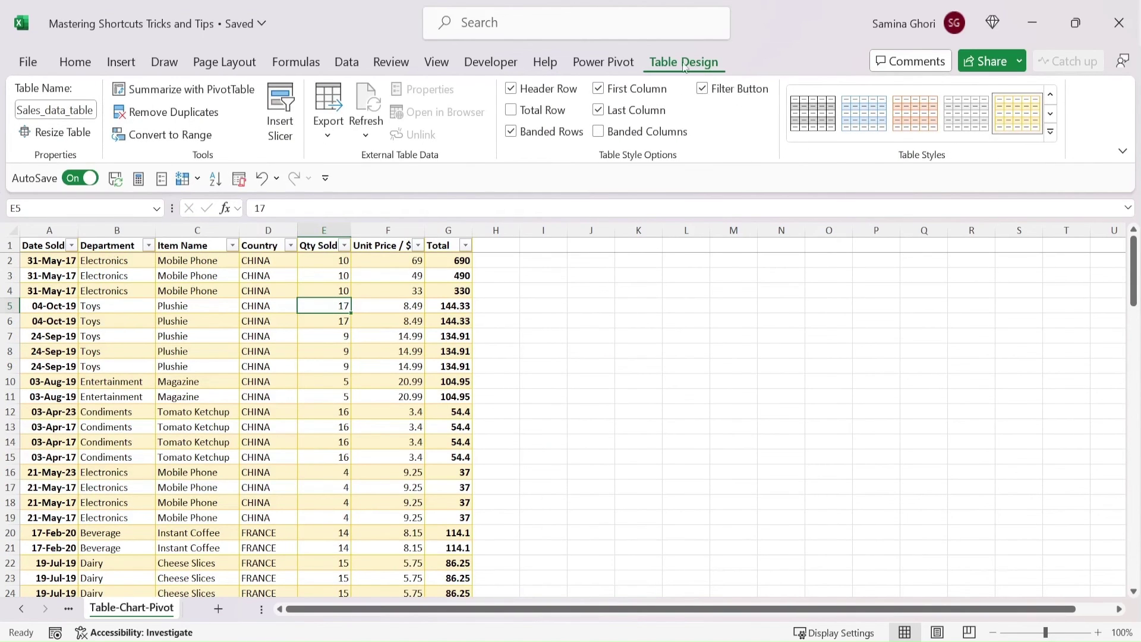
click(702, 90)
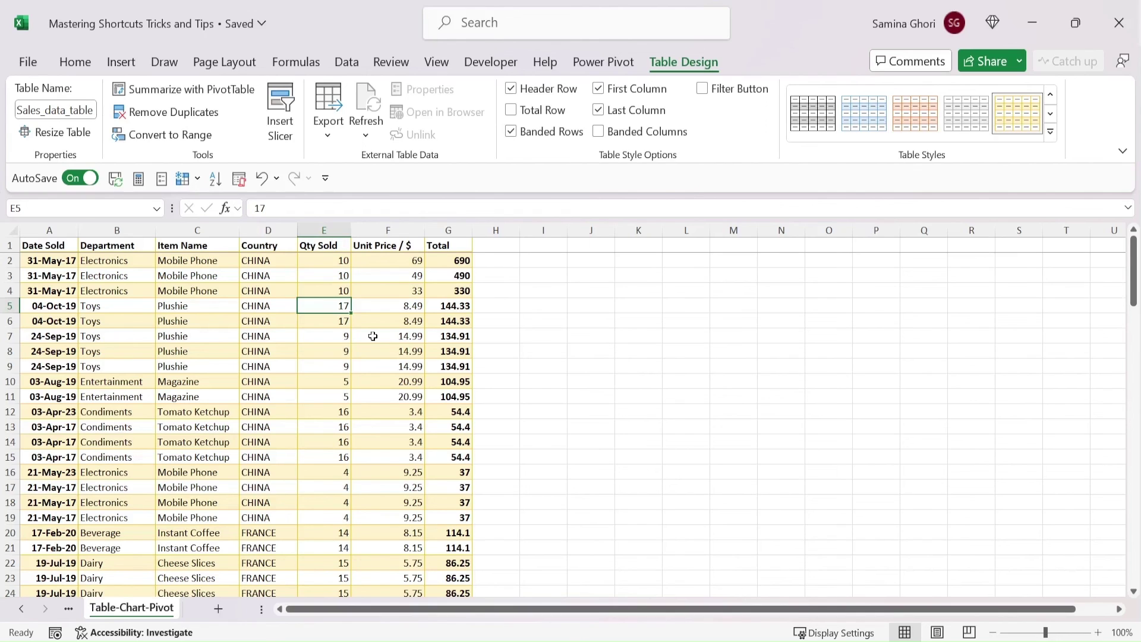
click(174, 141)
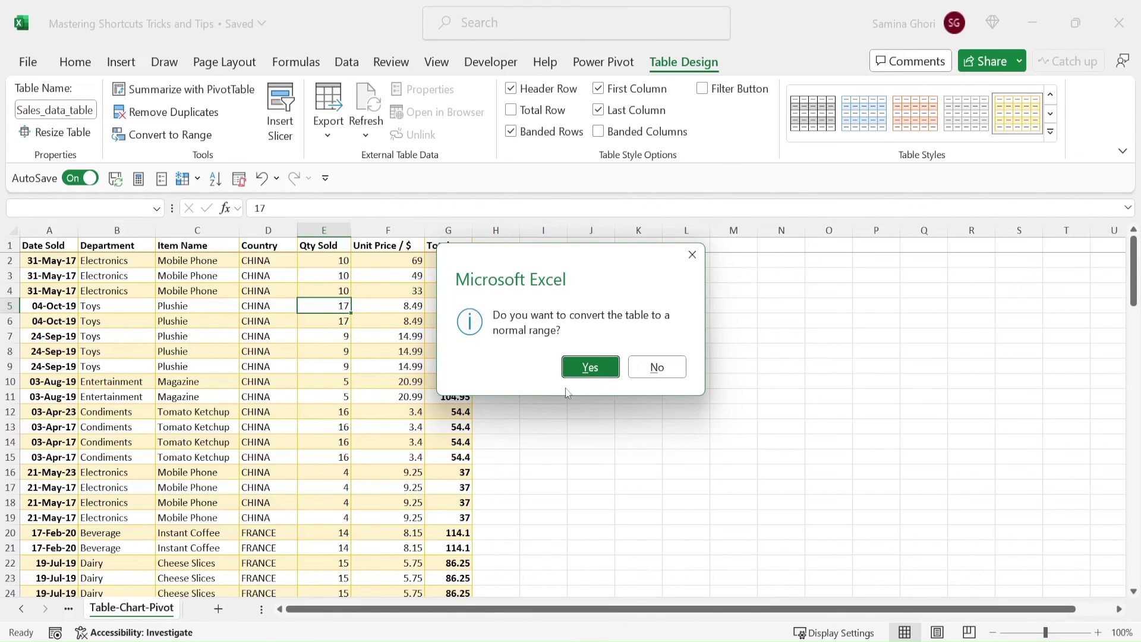
click(588, 367)
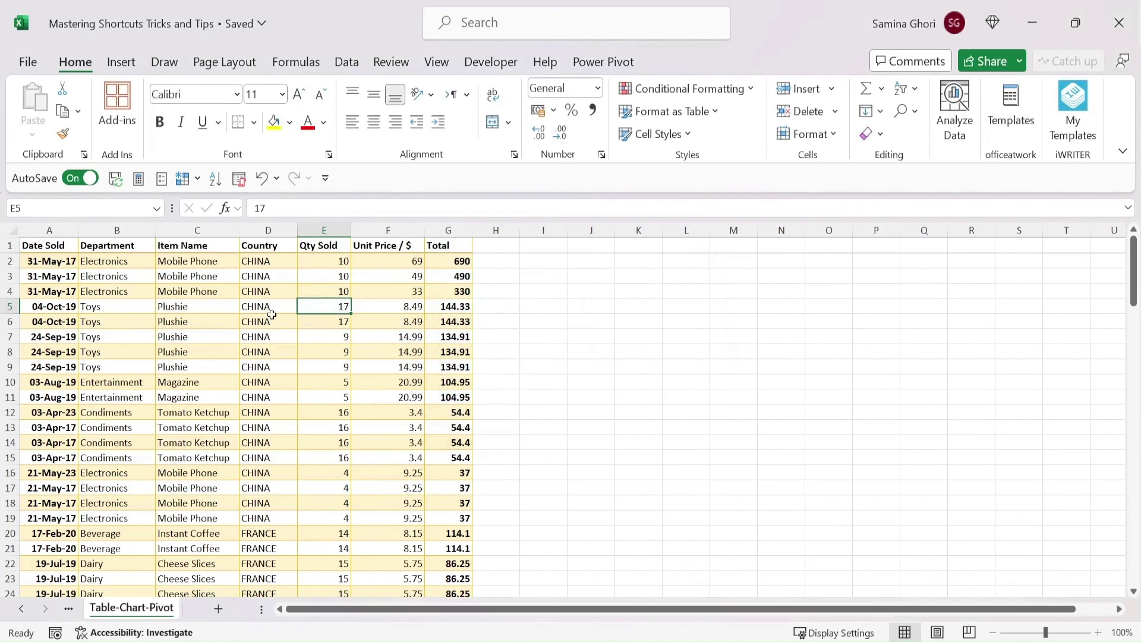
Select several cells in the converted range and check the workbook's list of defined names
click(271, 312)
click(116, 258)
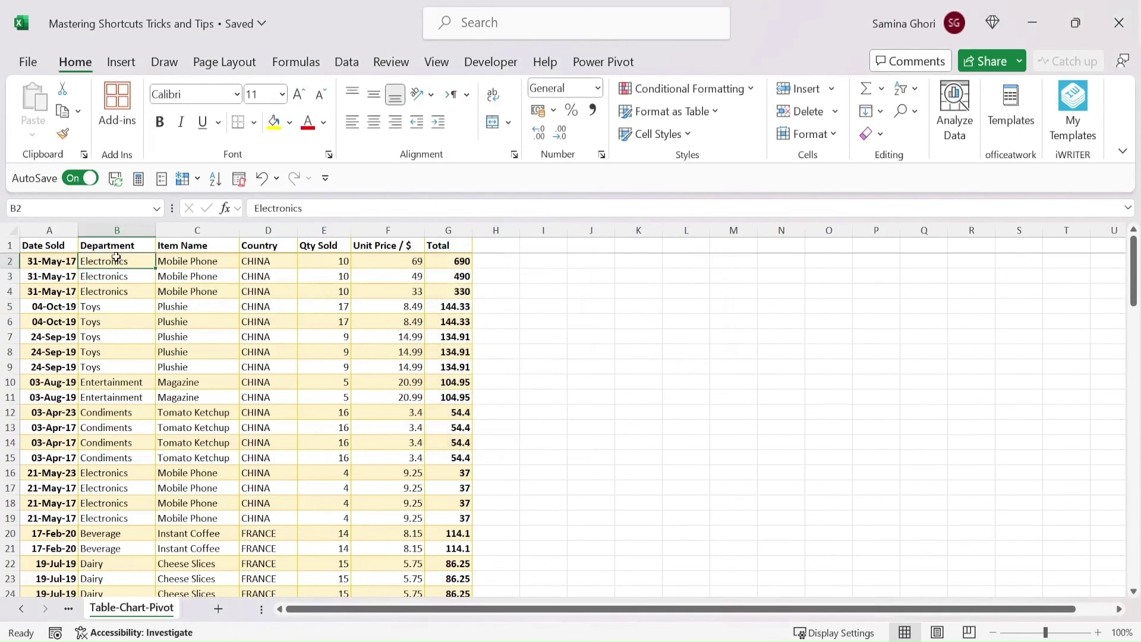
drag(179, 306, 178, 292)
click(156, 209)
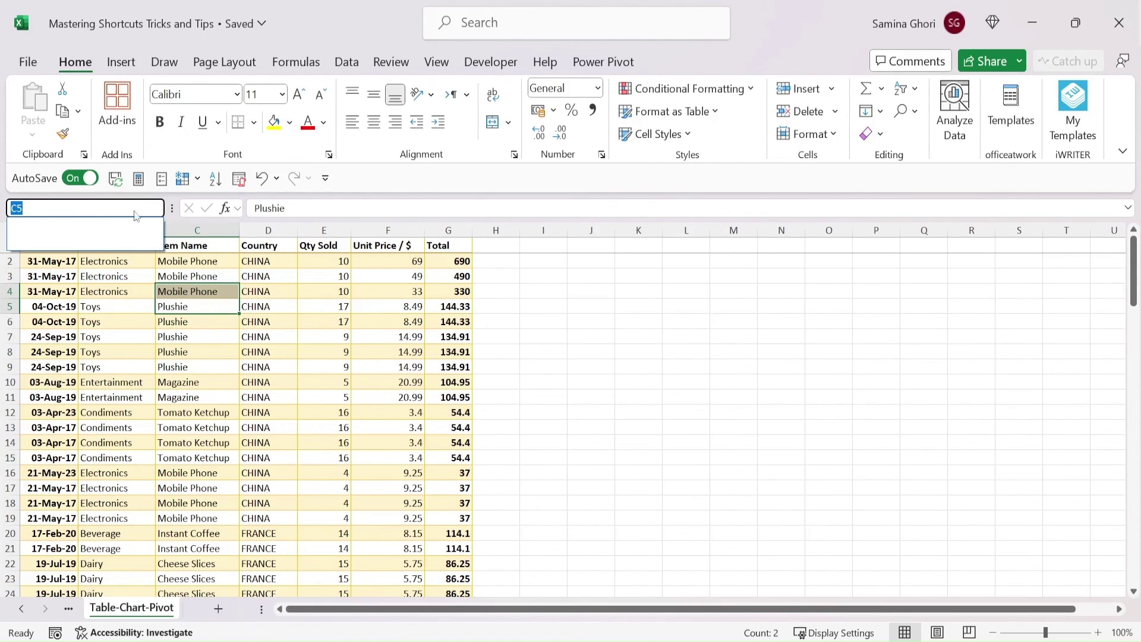
click(230, 275)
click(274, 277)
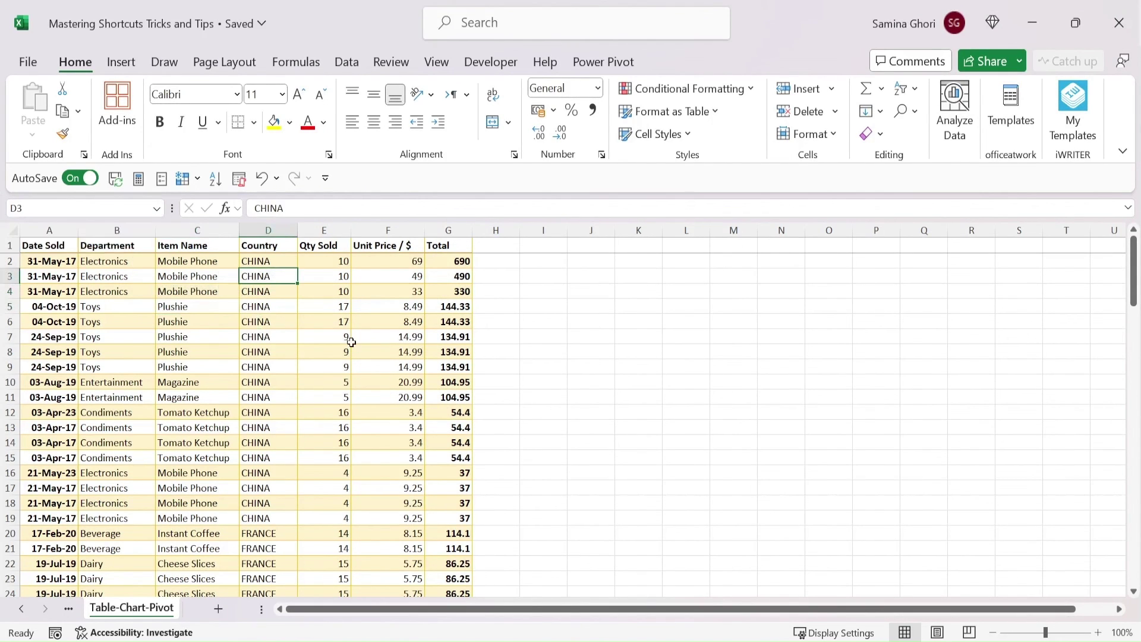